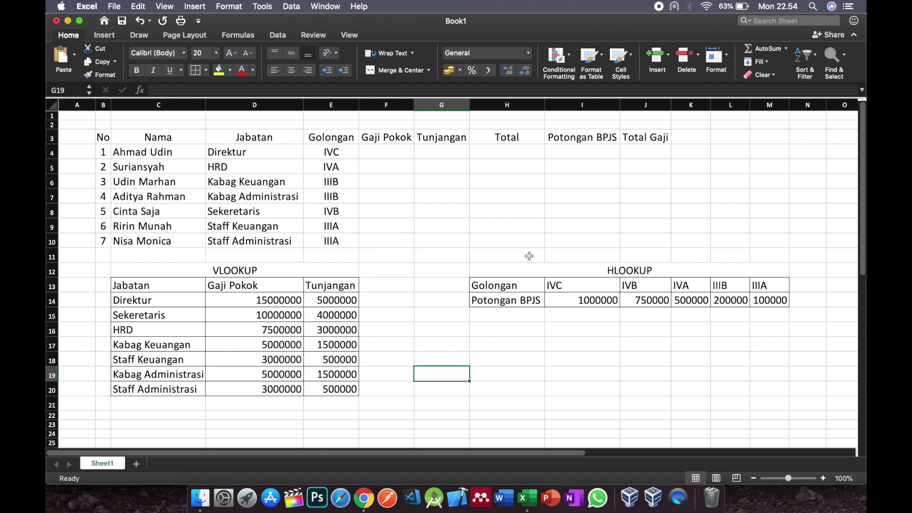
Apply All Borders to the whole employee salary table, from the No header through the Total Gaji column in row 10
left_click_drag(100, 138, 646, 241)
left_click_drag(102, 138, 642, 238)
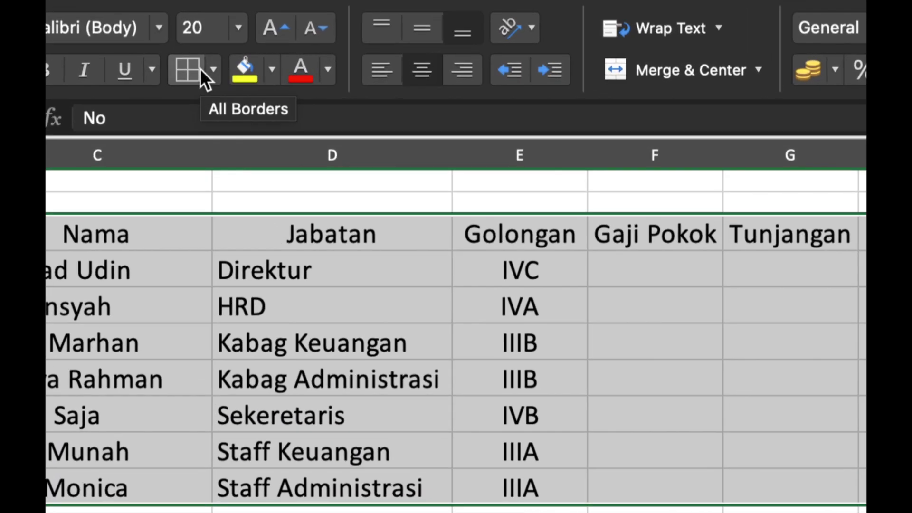
left_click(213, 69)
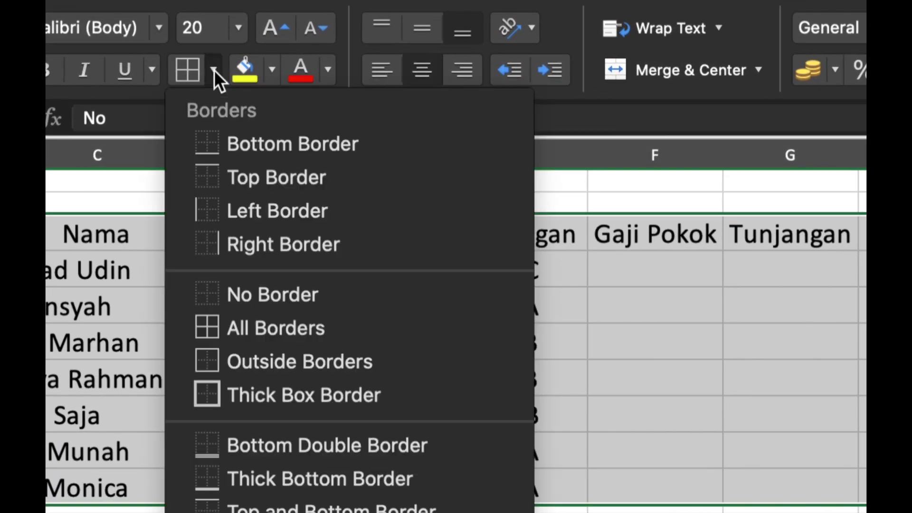
left_click(258, 326)
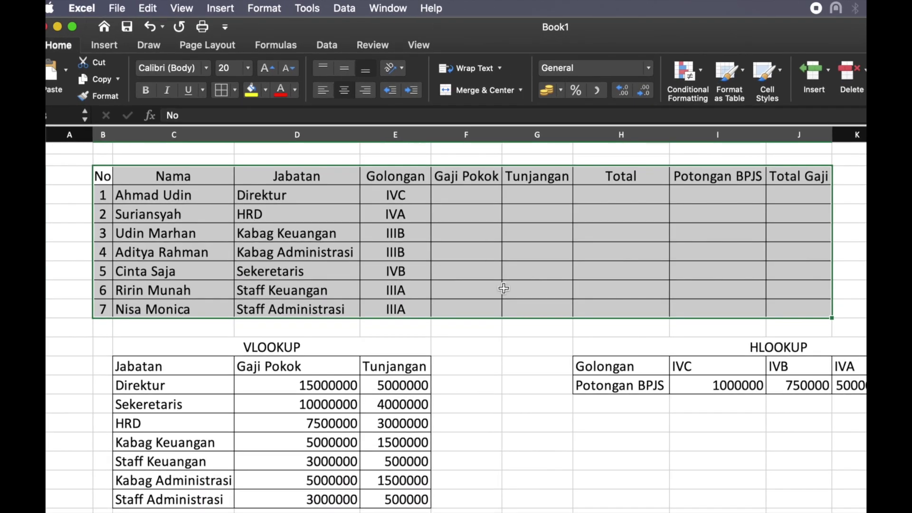
left_click(508, 331)
scroll(510, 334, "right", 1)
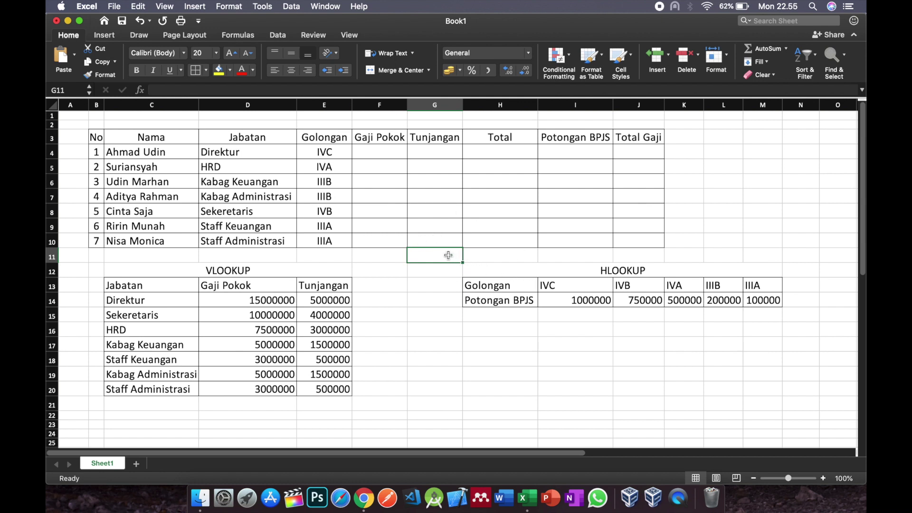
Examine how the first employee's Jabatan matches the Gaji Pokok and Tunjangan entries in the VLOOKUP table
left_click(377, 150)
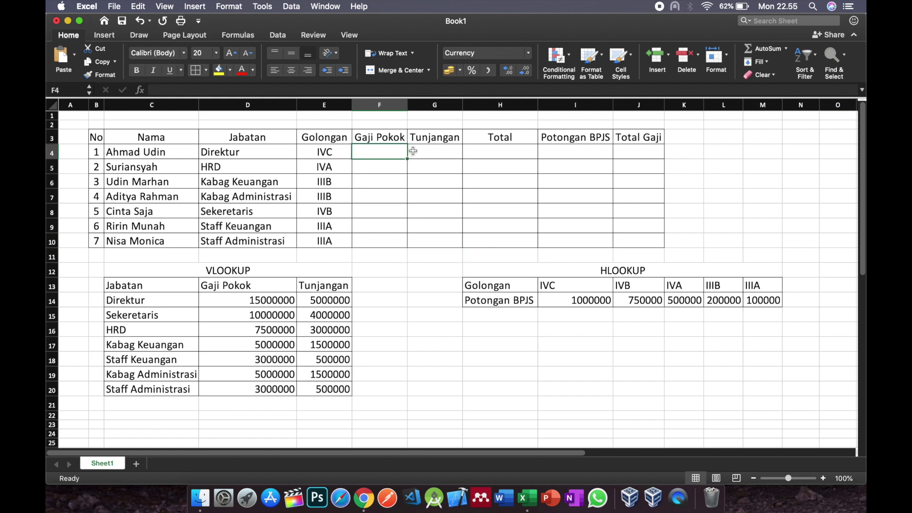
left_click(258, 151)
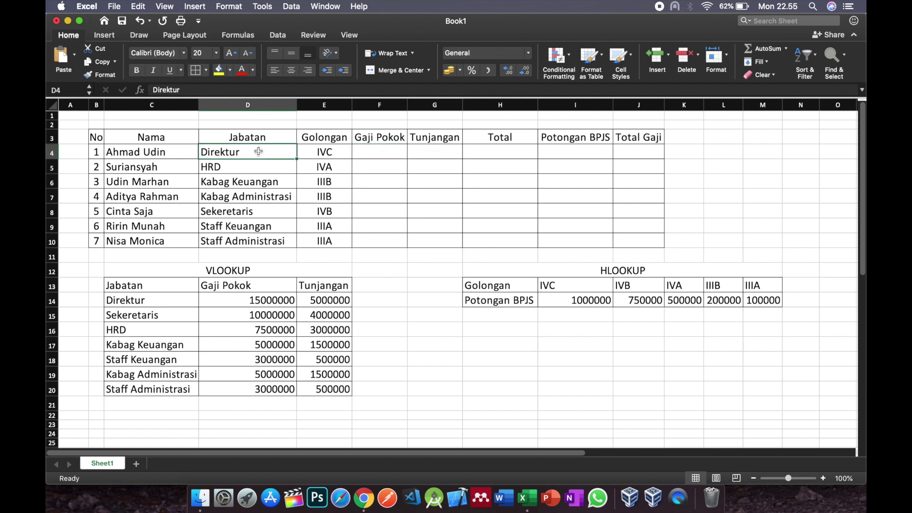
left_click(221, 271)
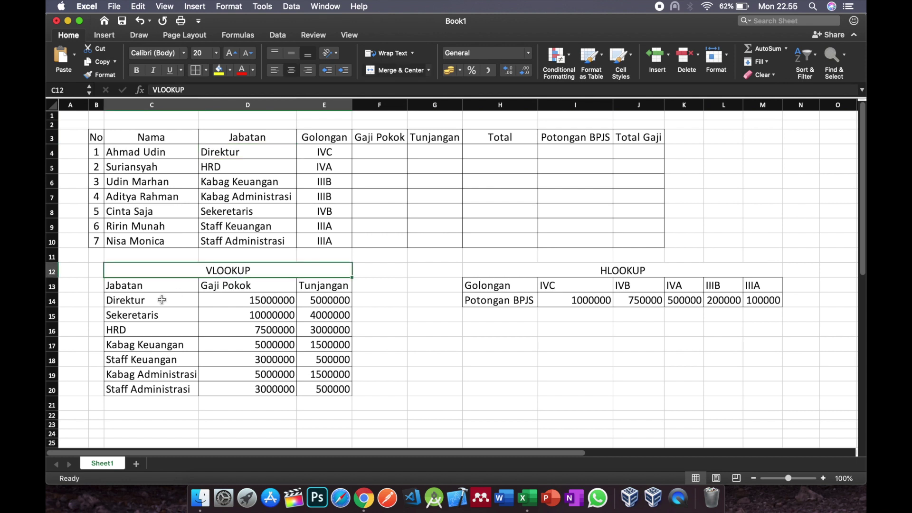
left_click(136, 302)
left_click(260, 302)
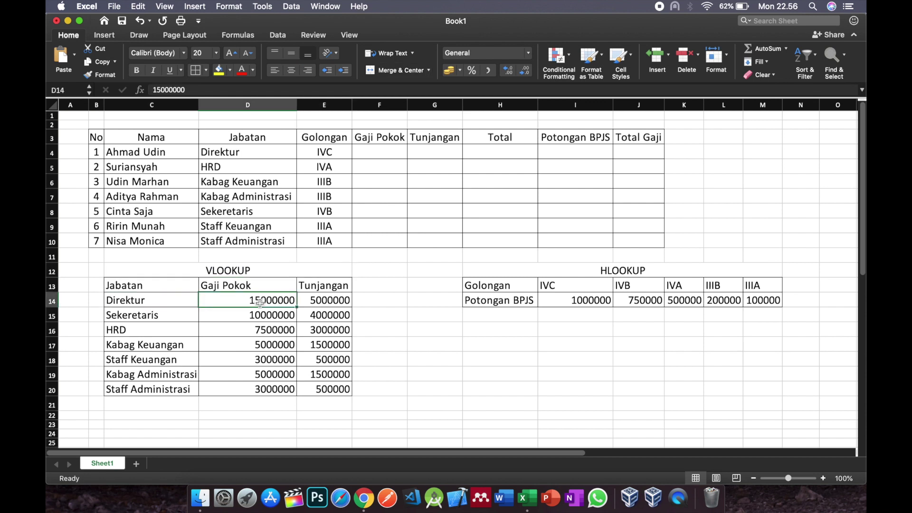
left_click(329, 302)
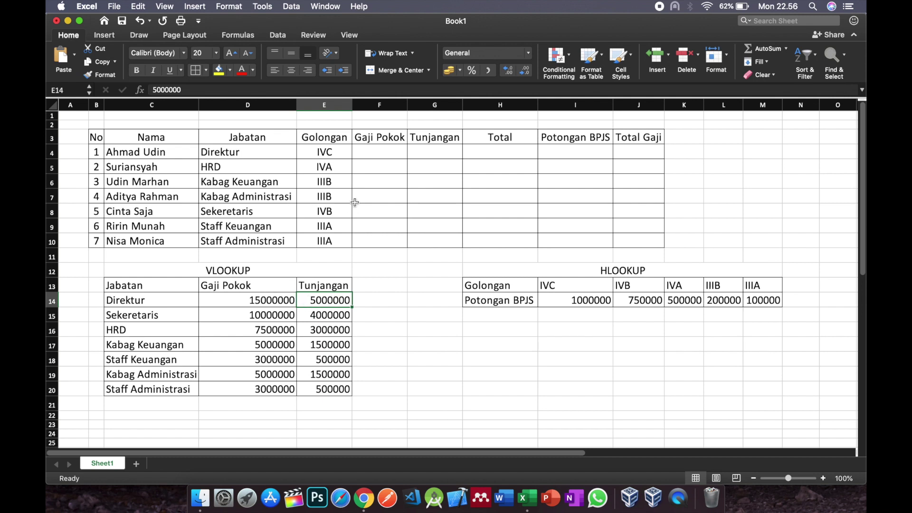
left_click(380, 151)
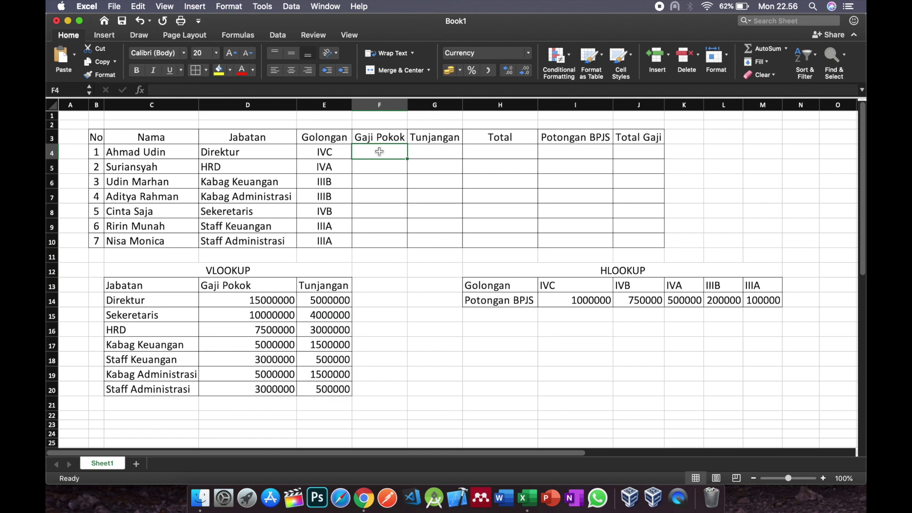
type("=")
key("BackSpace")
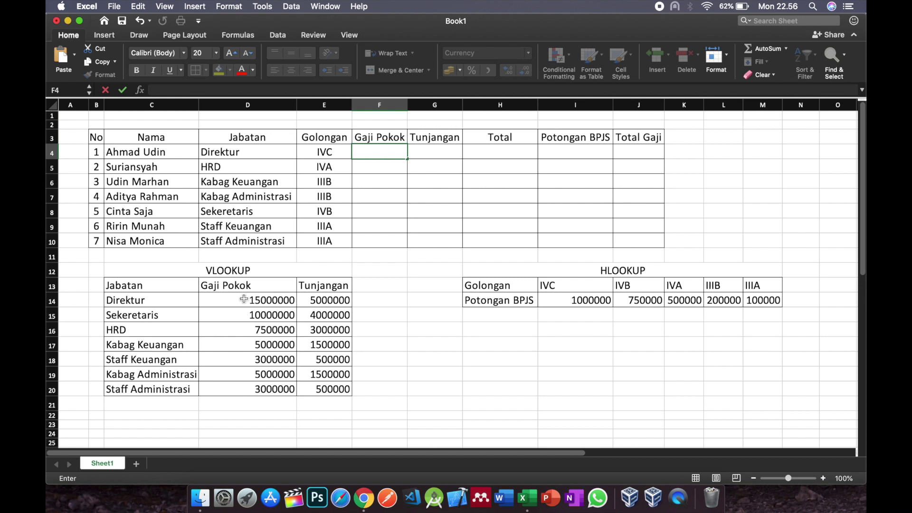
Format the Gaji Pokok and Tunjangan amounts in the VLOOKUP table, D14:E20, as Currency
left_click_drag(244, 300, 331, 393)
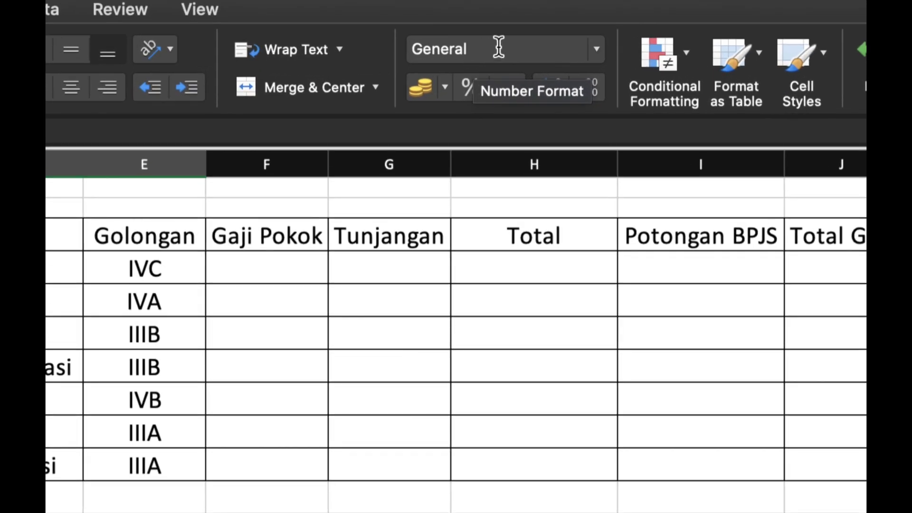
left_click(597, 49)
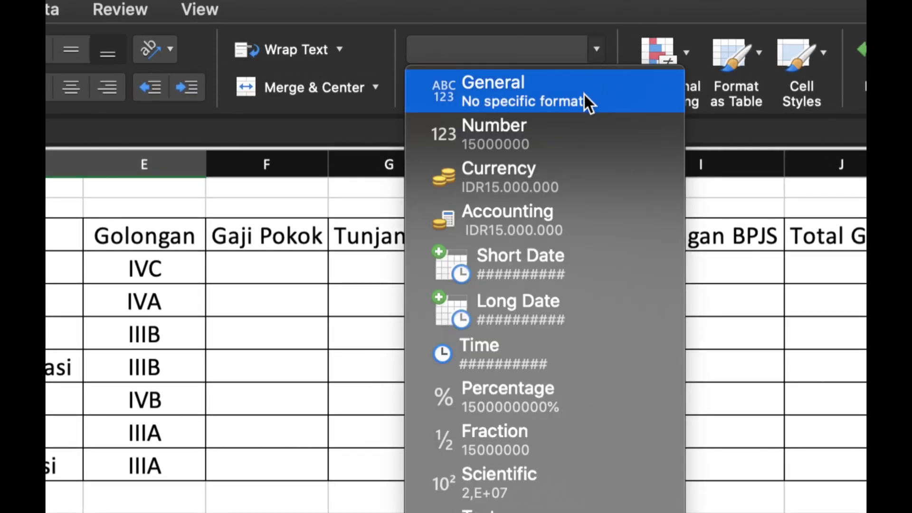
left_click(558, 183)
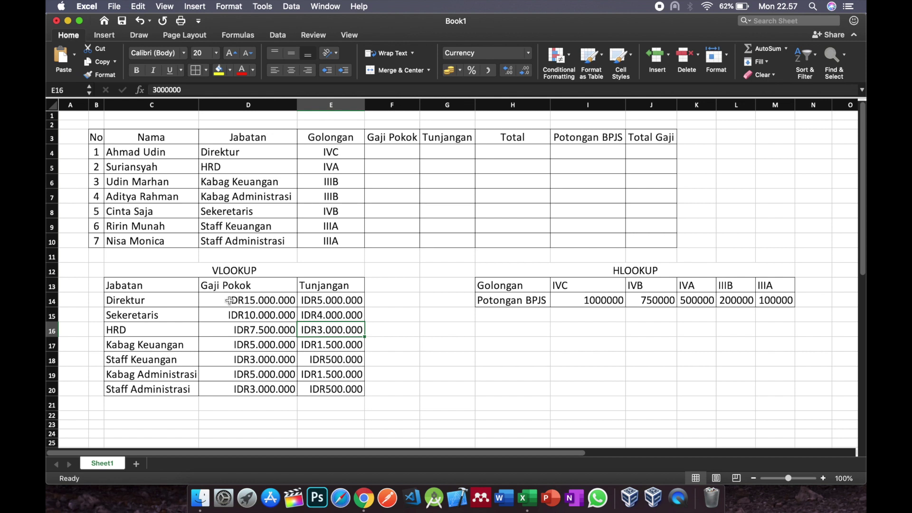
Open the Format Cells dialog for the VLOOKUP amounts in D14:E20 and look through the available currency symbols
left_click_drag(230, 300, 345, 387)
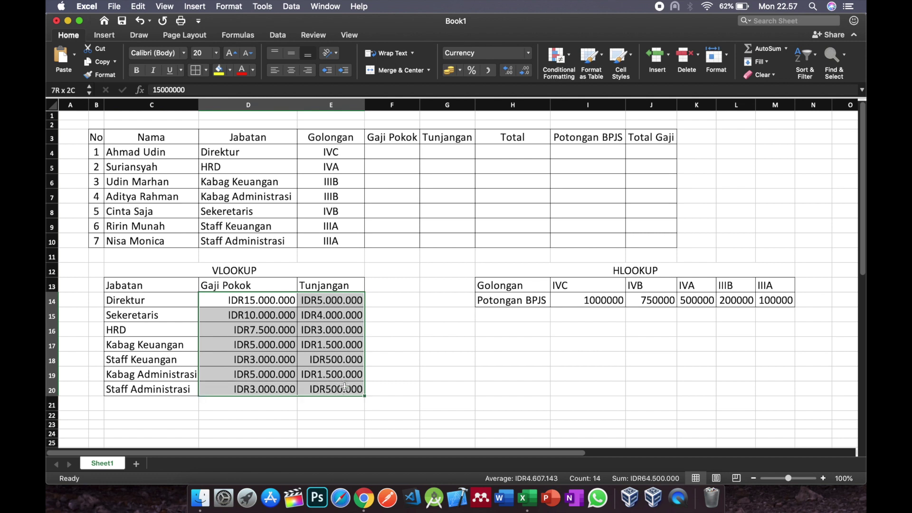
right_click(275, 330)
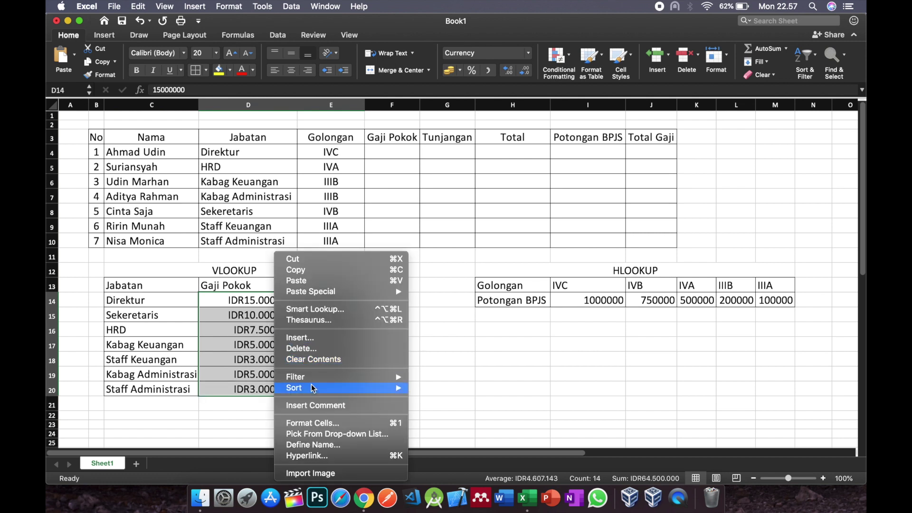
mouse_move(311, 385)
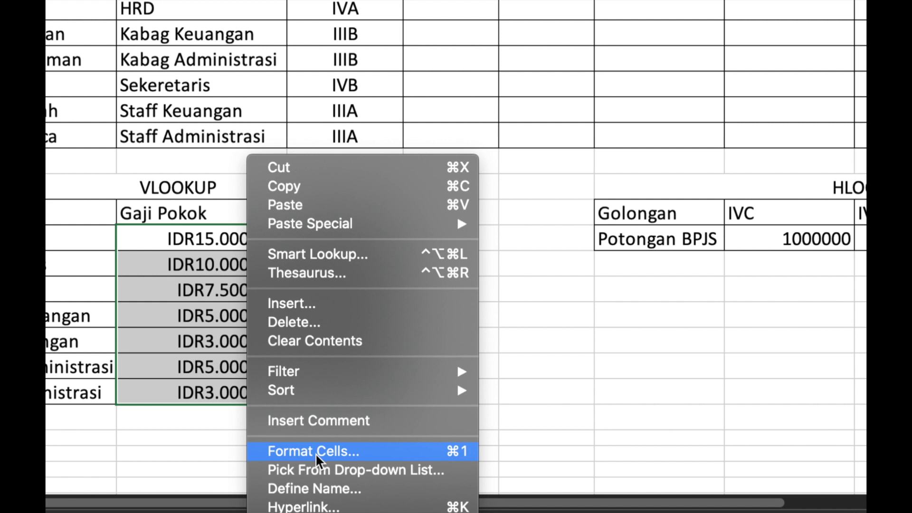
left_click(316, 451)
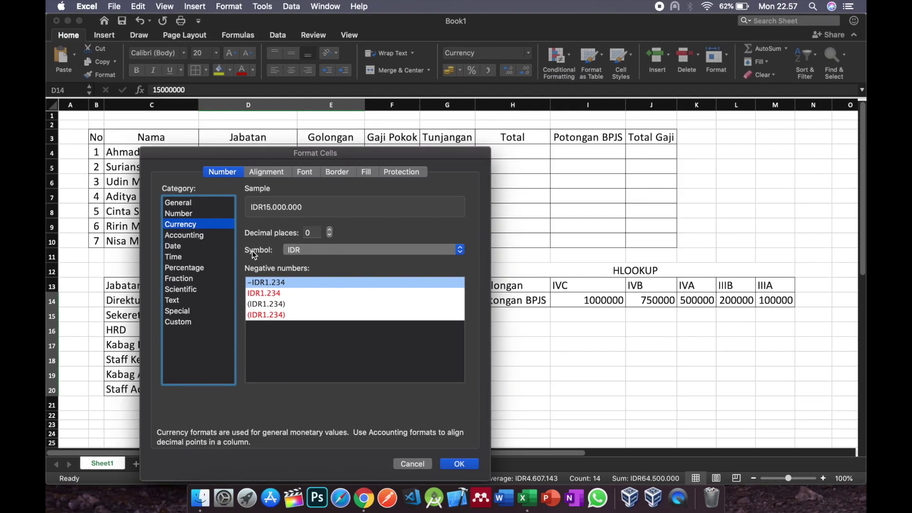
left_click(298, 256)
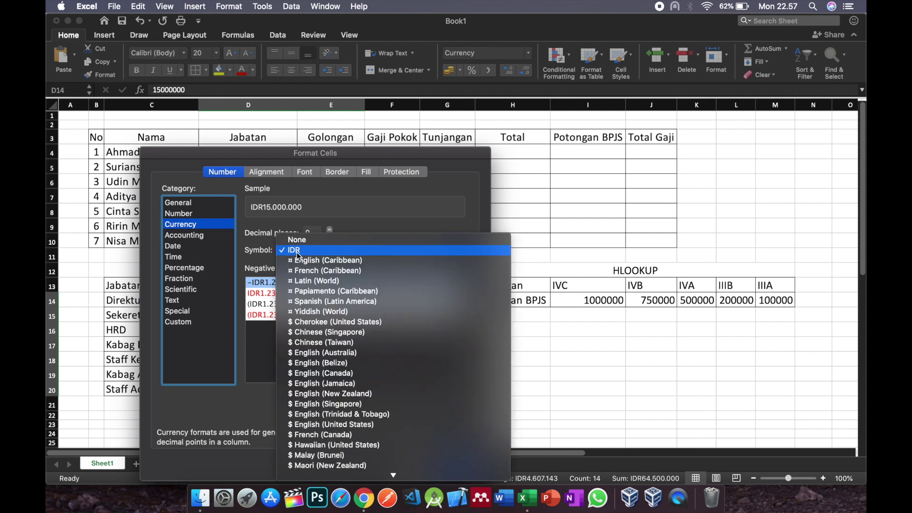
scroll(323, 427, "down", 10)
scroll(317, 350, "down", 3)
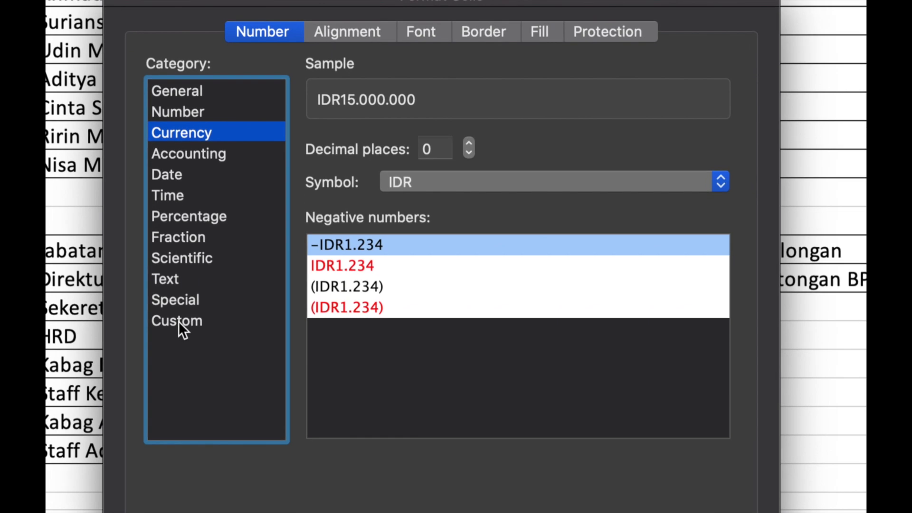
Apply the custom number format Rp#.##0 to the Gaji Pokok and Tunjangan amounts in the VLOOKUP table
left_click(180, 325)
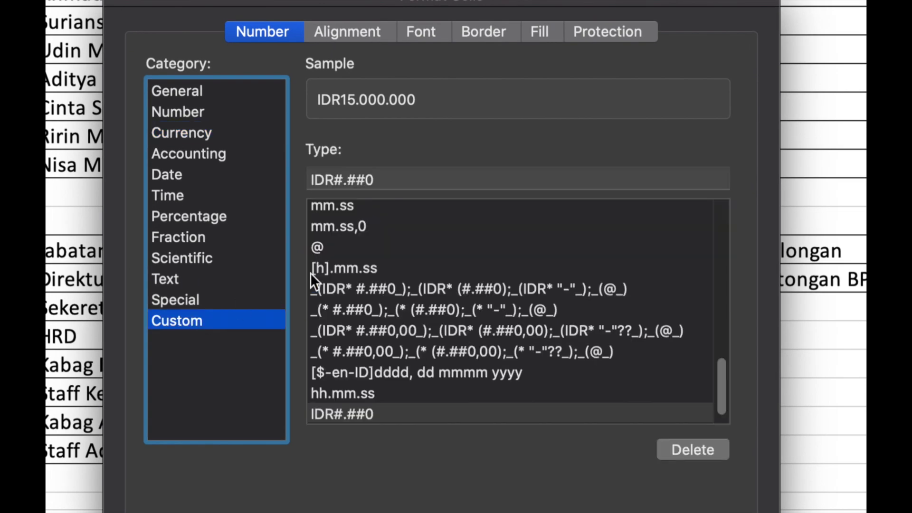
left_click(334, 180)
key("BackSpace")
key("BackSpace")
key("BackSpace")
type("Rp")
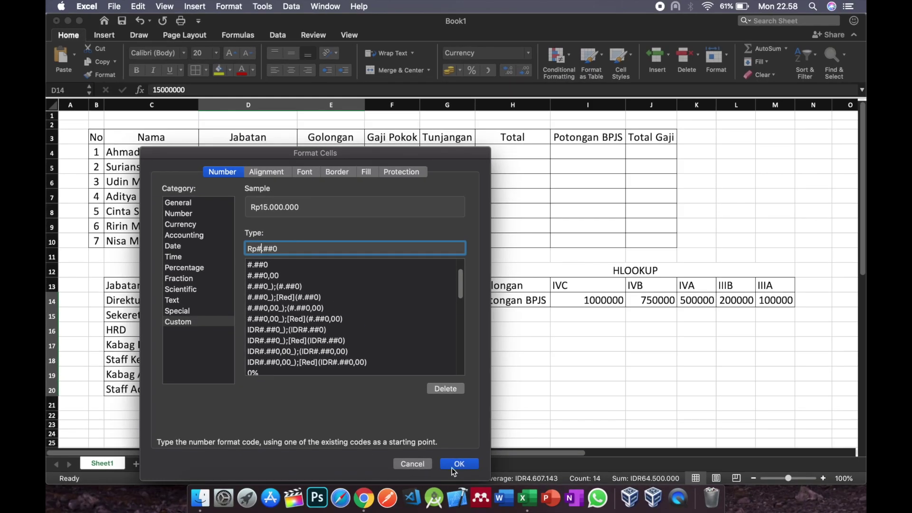
left_click(460, 465)
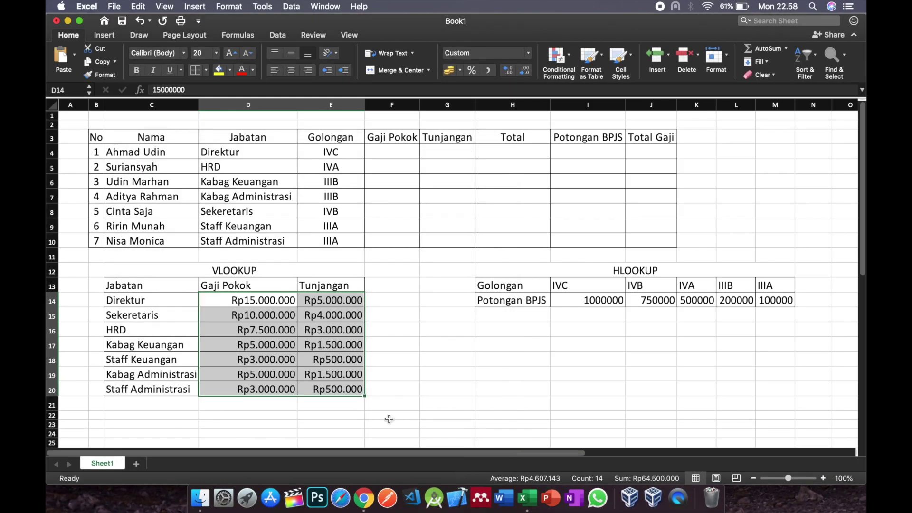
left_click(396, 376)
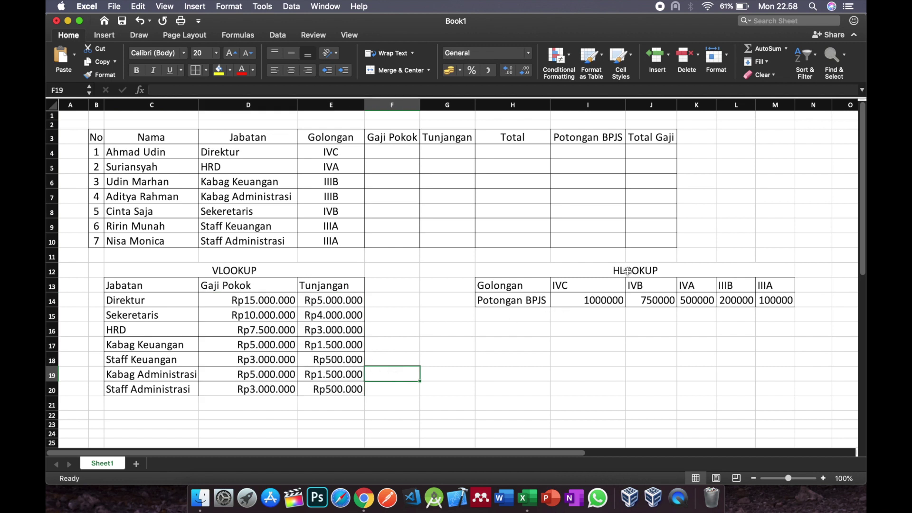
Open the Format Cells dialog for the Potongan BPJS amounts in I14:M14 and choose the Currency category with the IDR symbol
left_click_drag(590, 302, 770, 299)
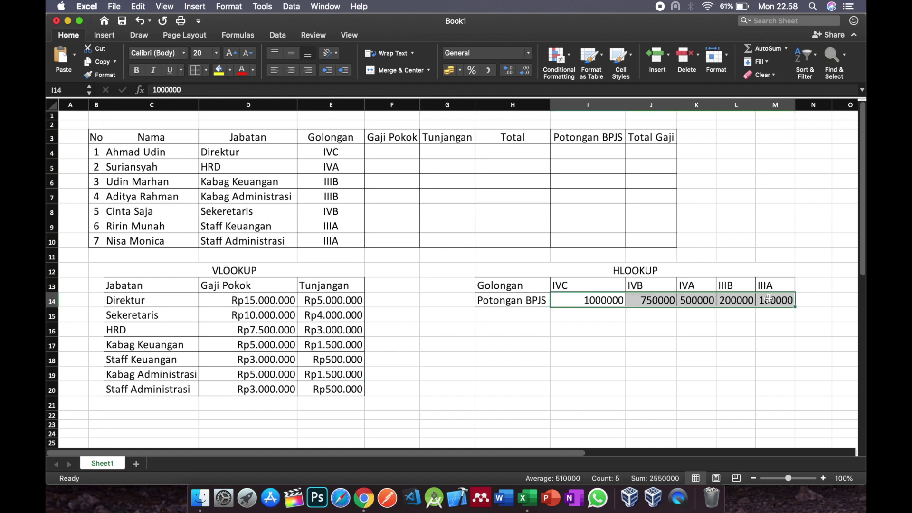
left_click(529, 53)
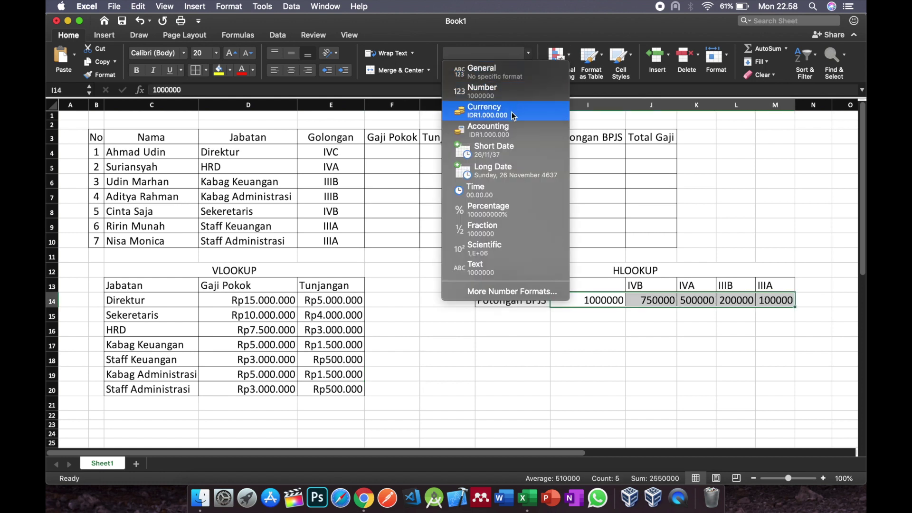
left_click(683, 301)
right_click(682, 301)
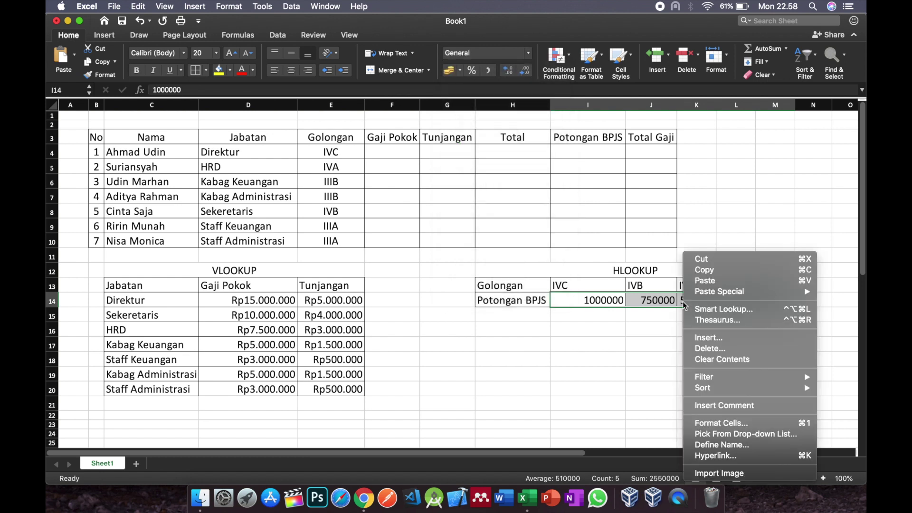
left_click(705, 424)
left_click_drag(590, 156, 341, 121)
left_click(313, 286)
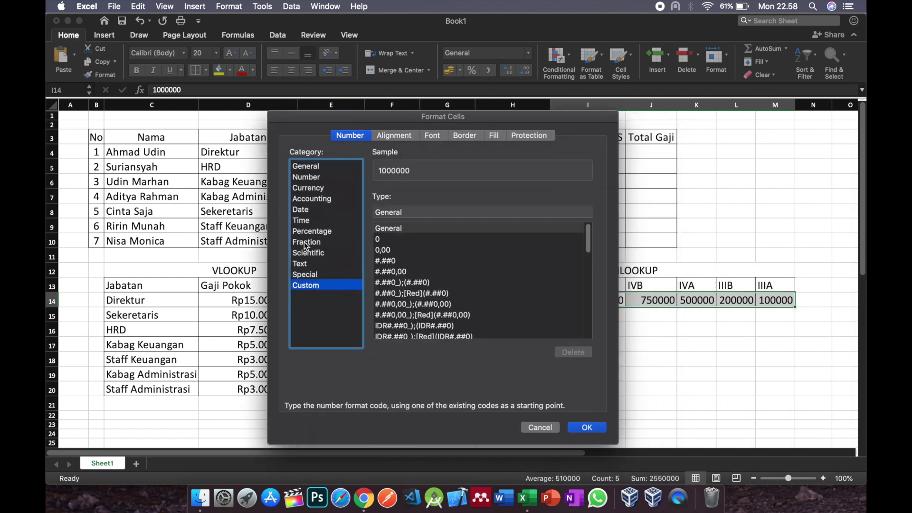
left_click(308, 188)
left_click(426, 214)
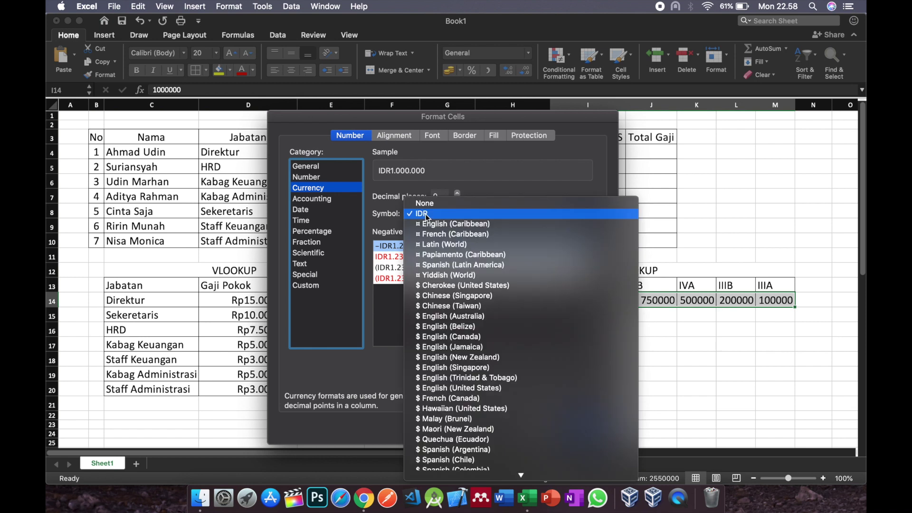
left_click(426, 214)
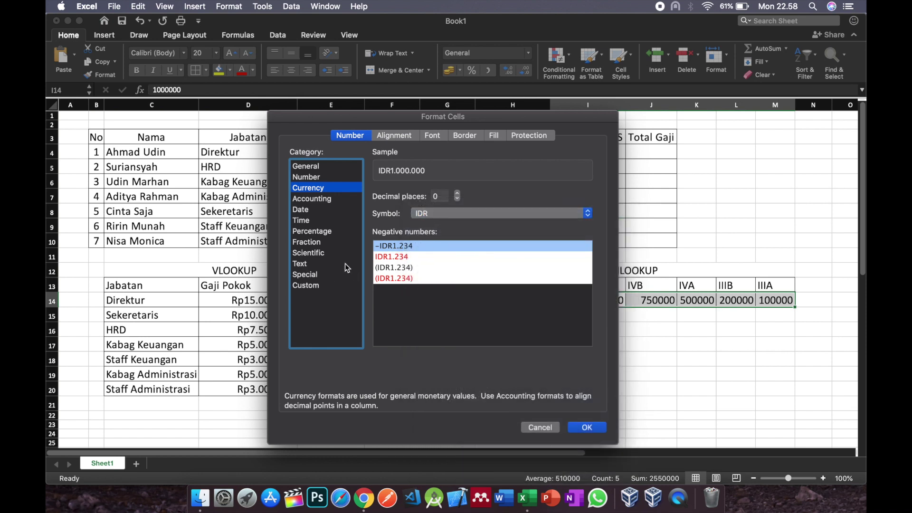
Change the Potongan BPJS amounts in the HLOOKUP table to the custom number format Rp#.##0
left_click(312, 287)
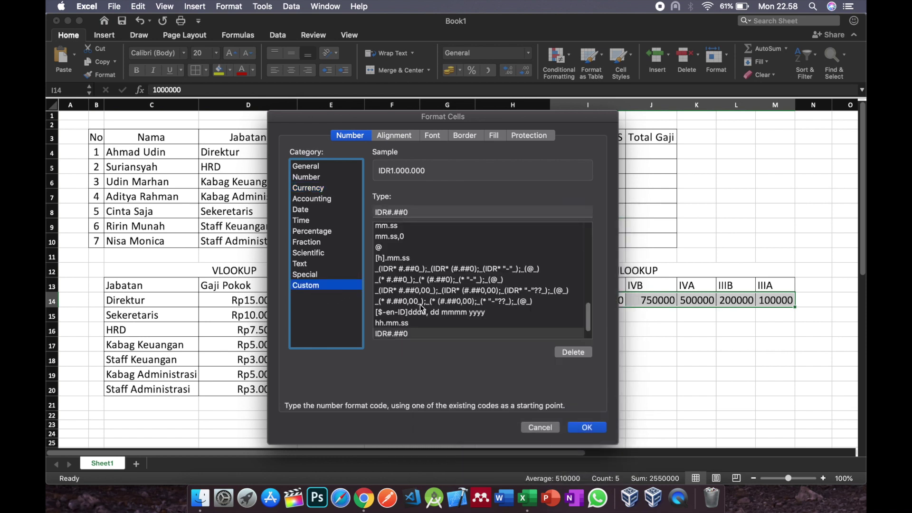
scroll(420, 306, "down", 2)
left_click(394, 212)
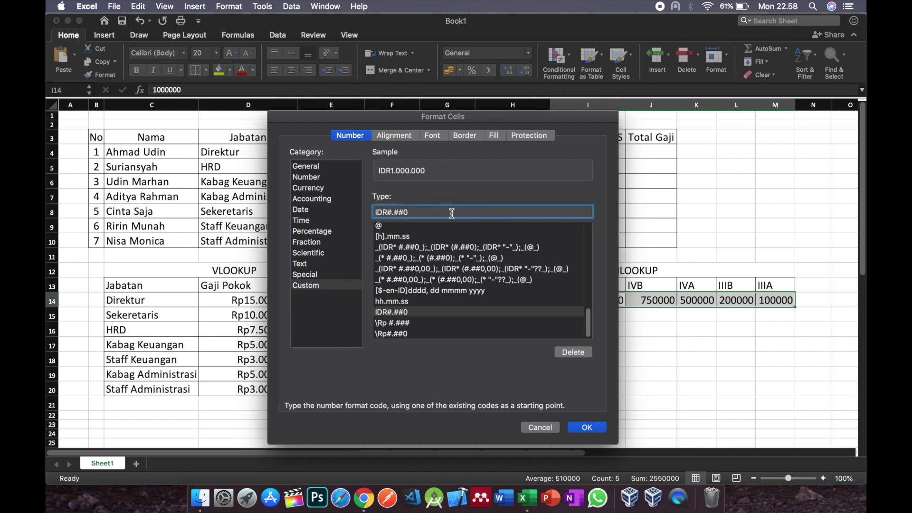
key("BackSpace")
key("BackSpace")
key("BackSpace")
type("Rp")
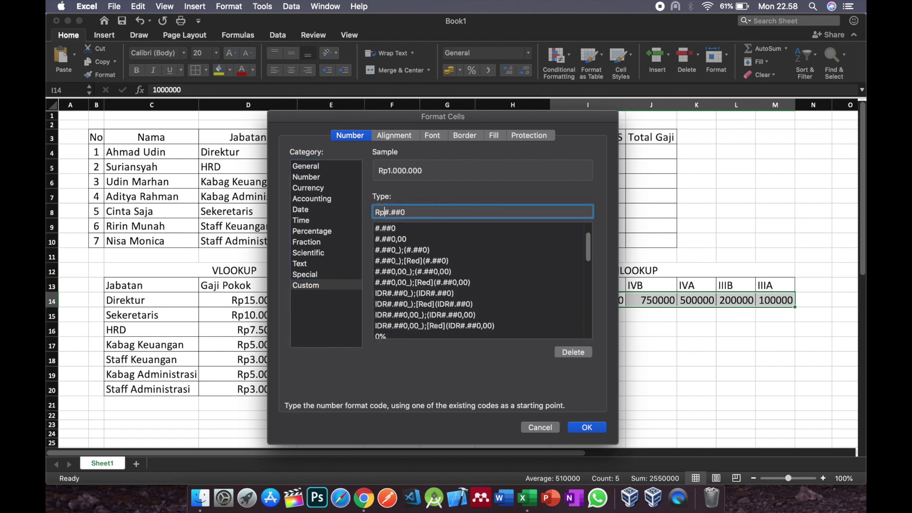
left_click(587, 427)
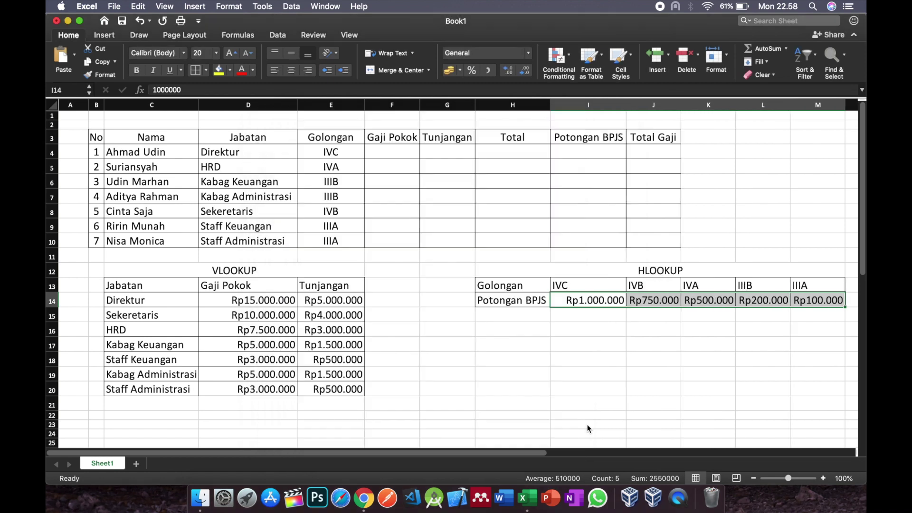
left_click(621, 348)
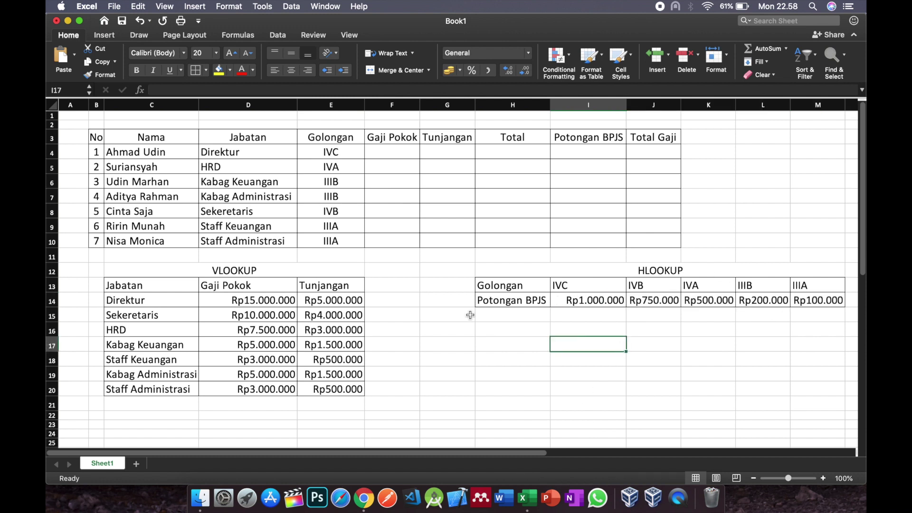
Start a VLOOKUP formula in the first Gaji Pokok cell, F4, using the Jabatan in D4 as lookup value followed by a semicolon
scroll(407, 302, "left", 1)
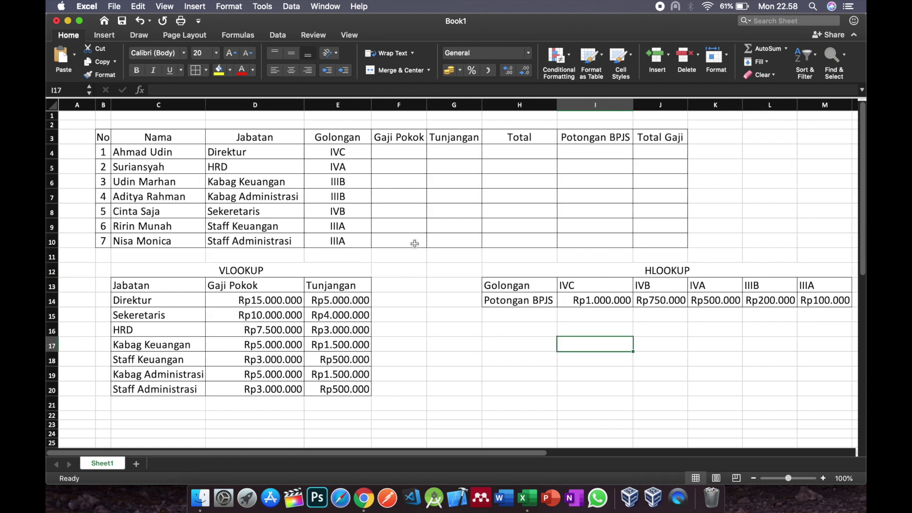
left_click(394, 150)
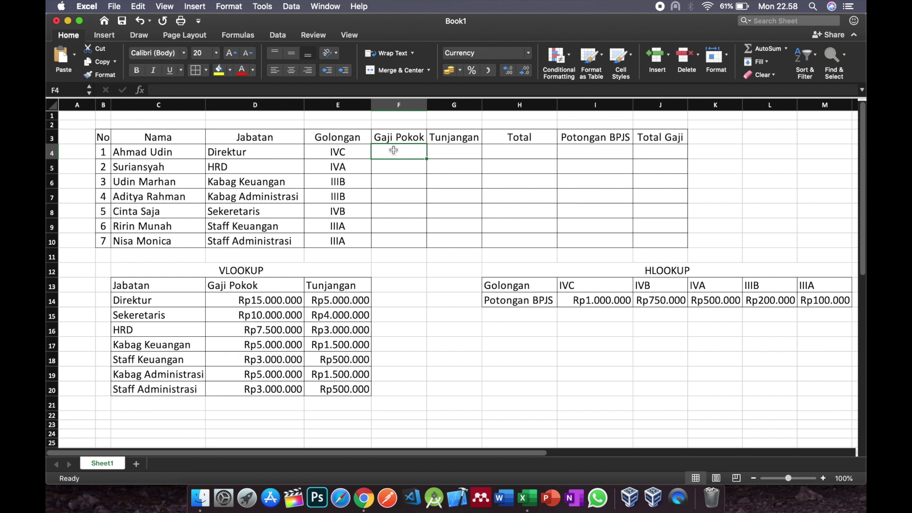
type("=")
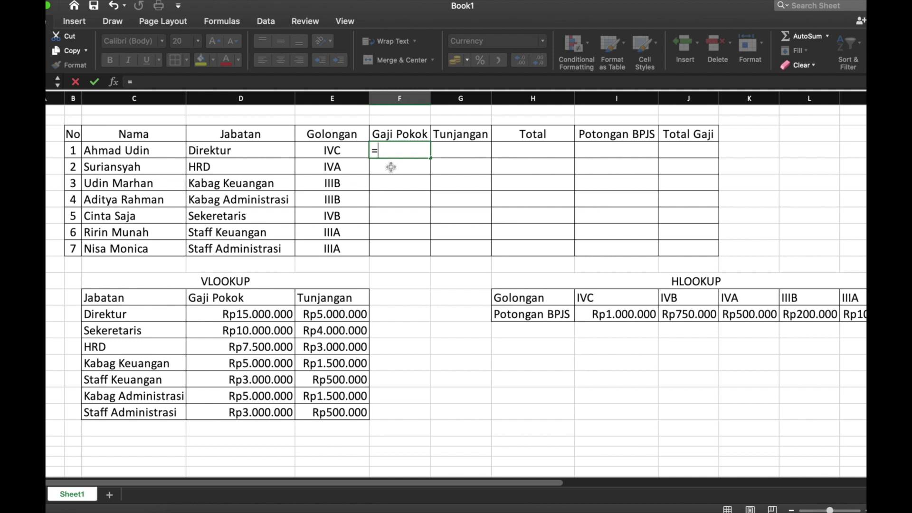
type("vloo")
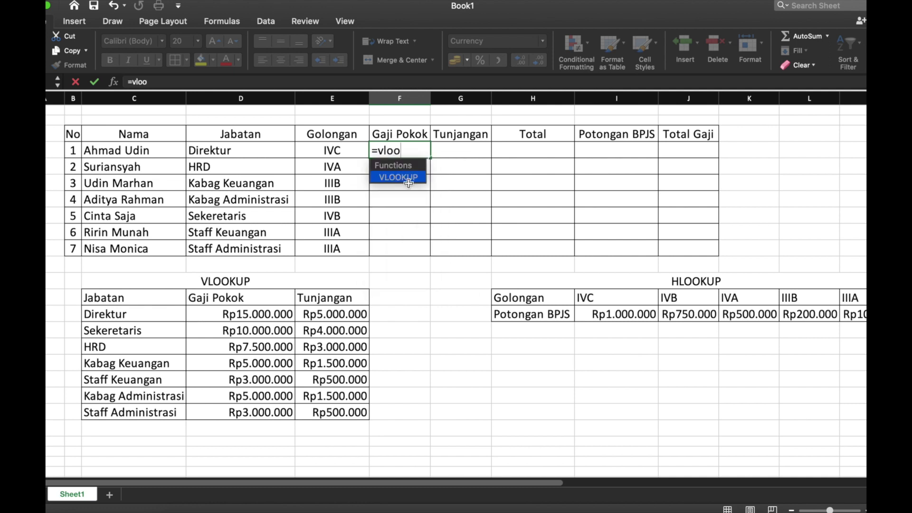
double_click(412, 178)
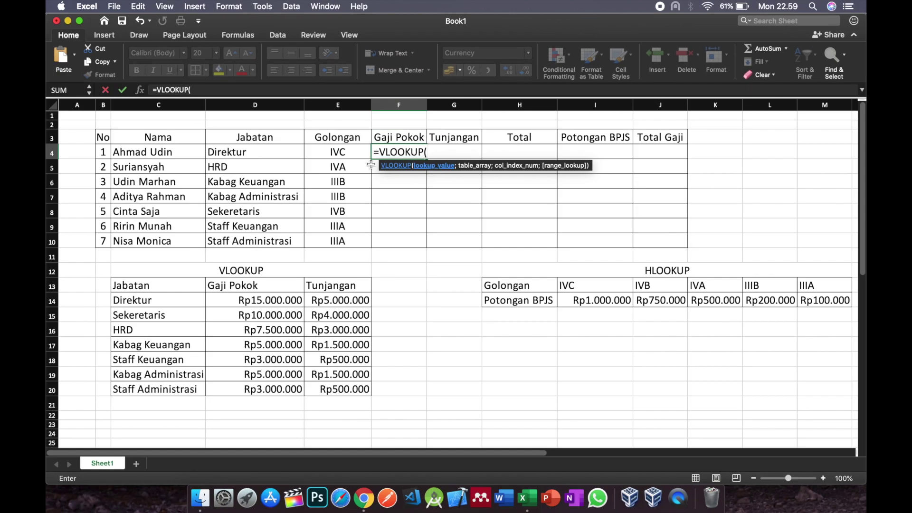
left_click(250, 153)
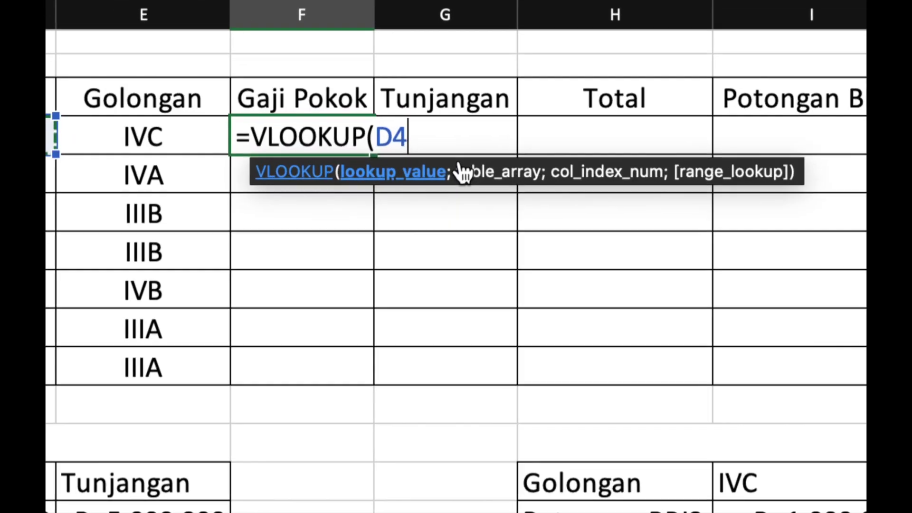
type(";")
key("BackSpace")
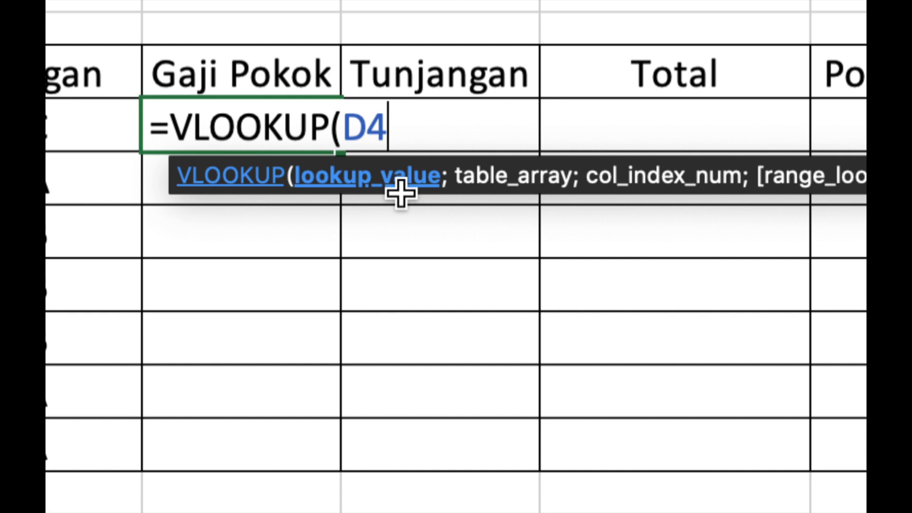
type(";")
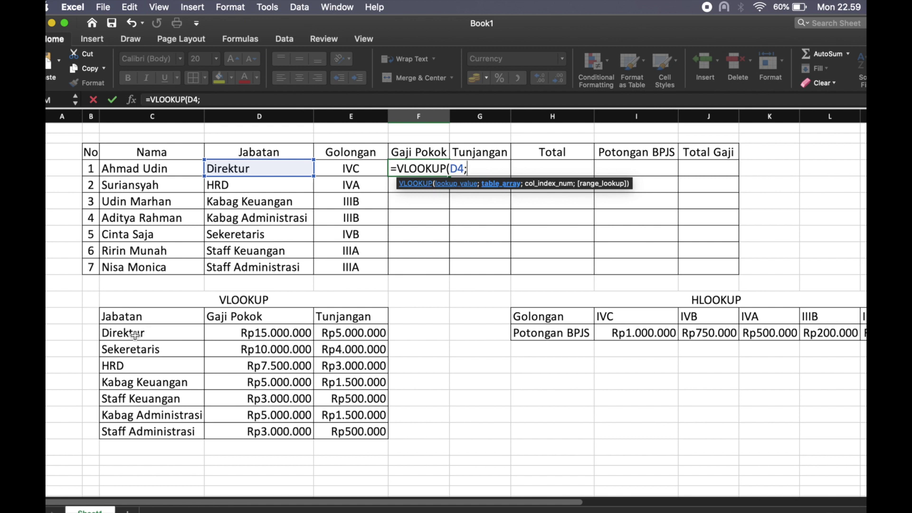
Use the VLOOKUP table rows as the formula's table array and lock them as the absolute reference $C$14:$E$20
left_click_drag(135, 335, 346, 431)
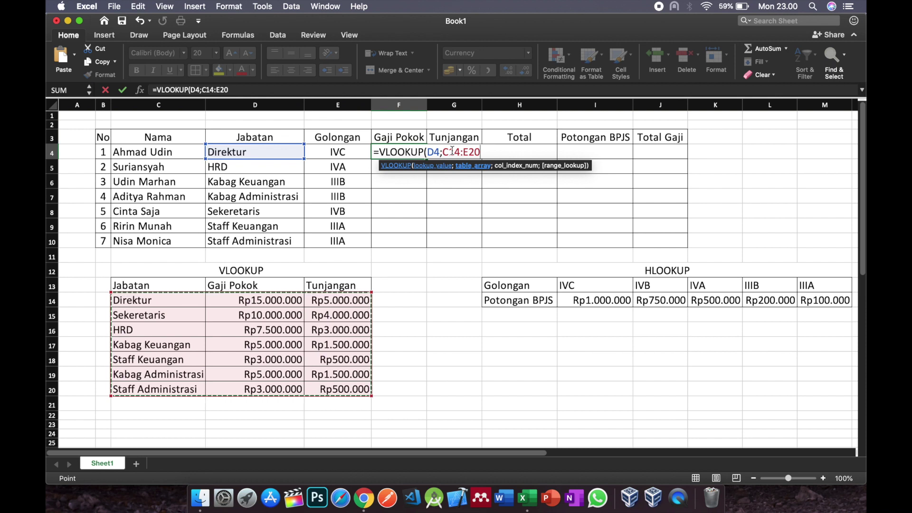
key("F4")
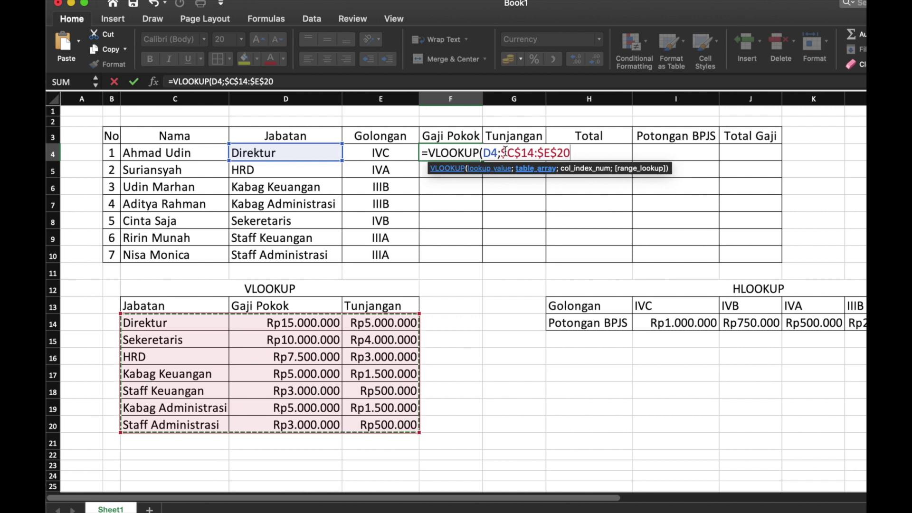
left_click(507, 151)
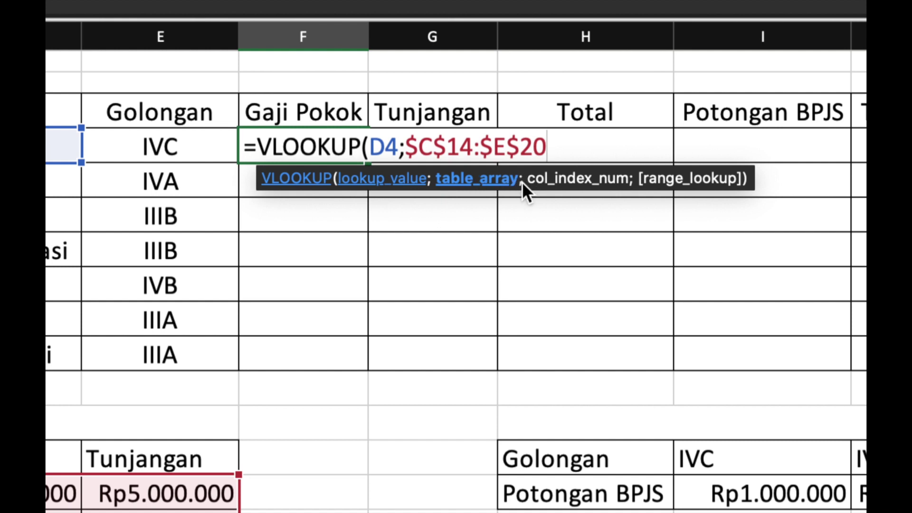
Complete the Gaji Pokok formula with column index 2 and the FALSE exact match option
type(";2")
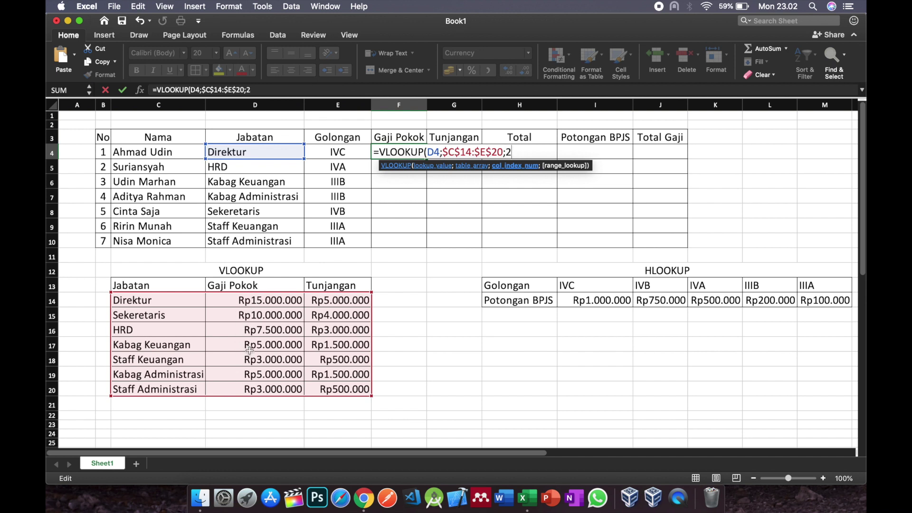
type(";")
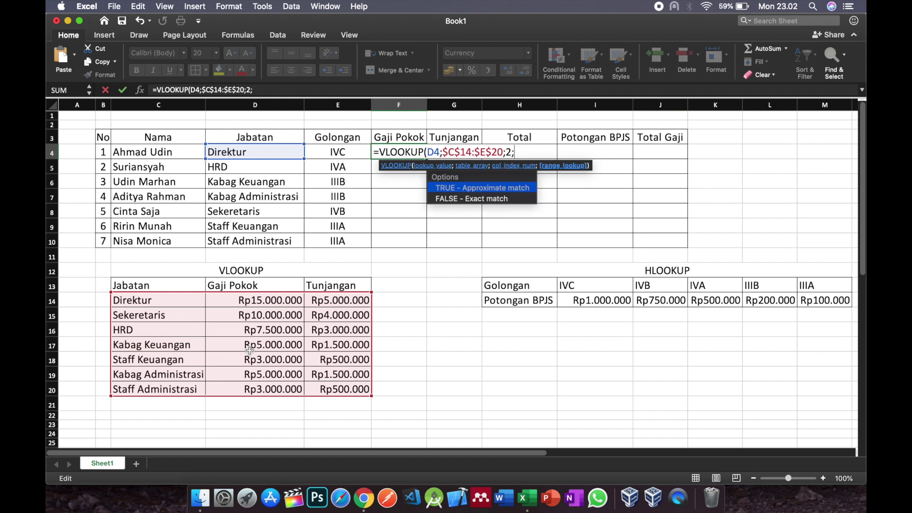
key("Down")
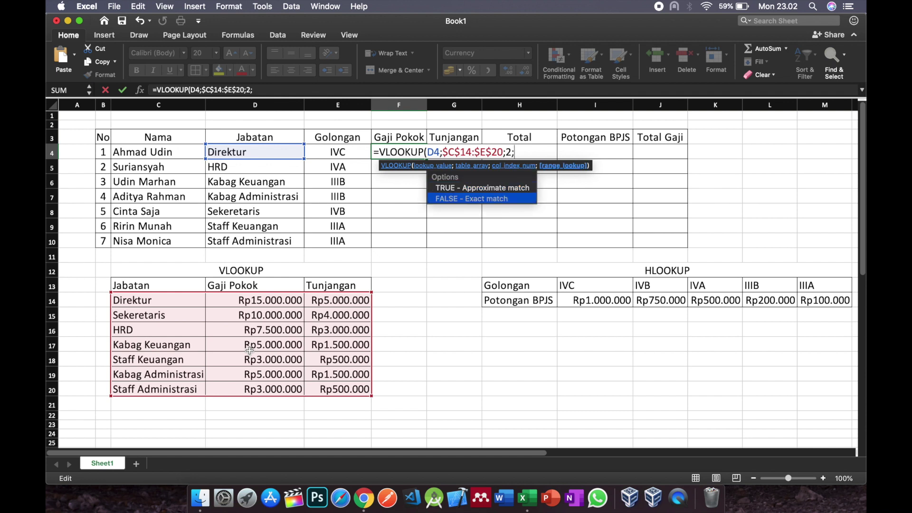
key("Tab")
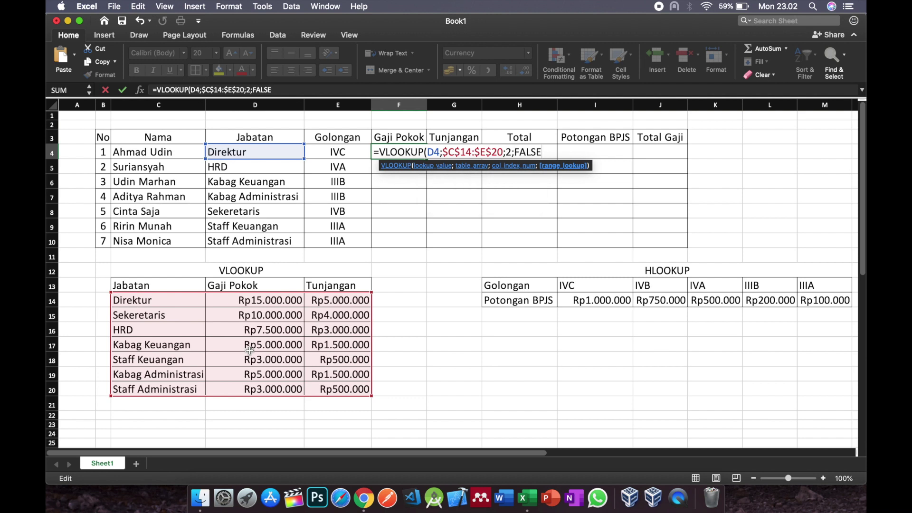
type(")")
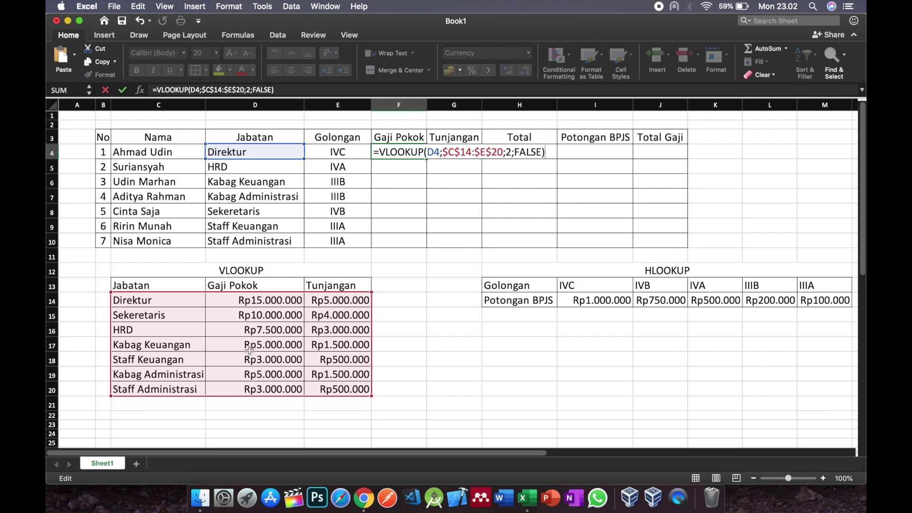
key("Return")
Fill the Gaji Pokok formula from F4 down to F10 and compare the Direktur and HRD results with the VLOOKUP table
left_click(404, 150)
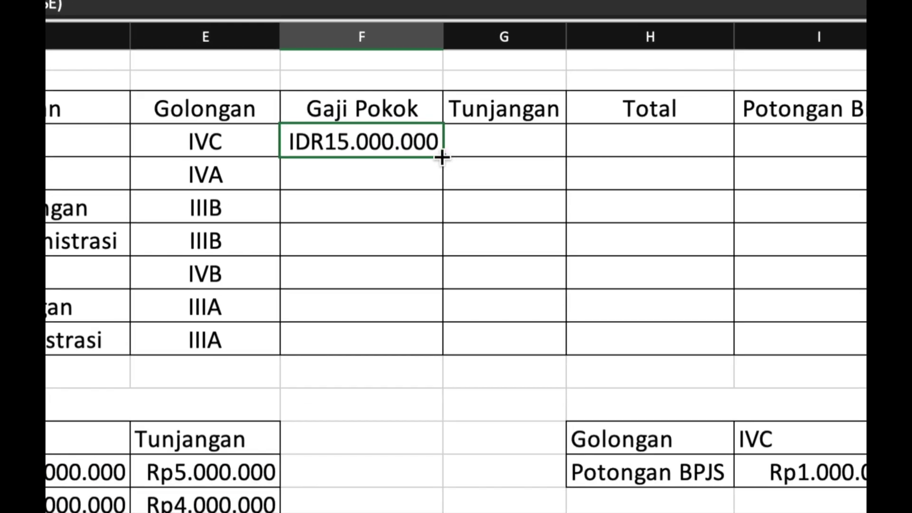
left_click_drag(442, 158, 449, 350)
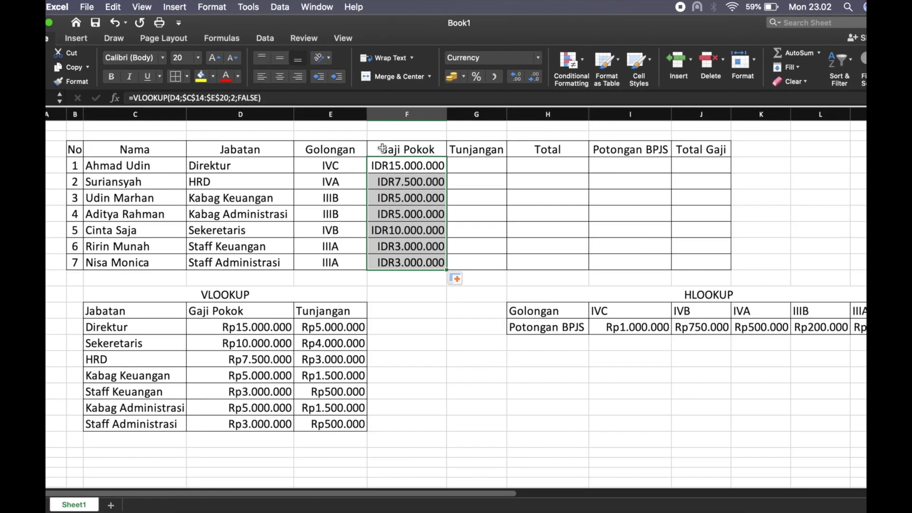
left_click(392, 183)
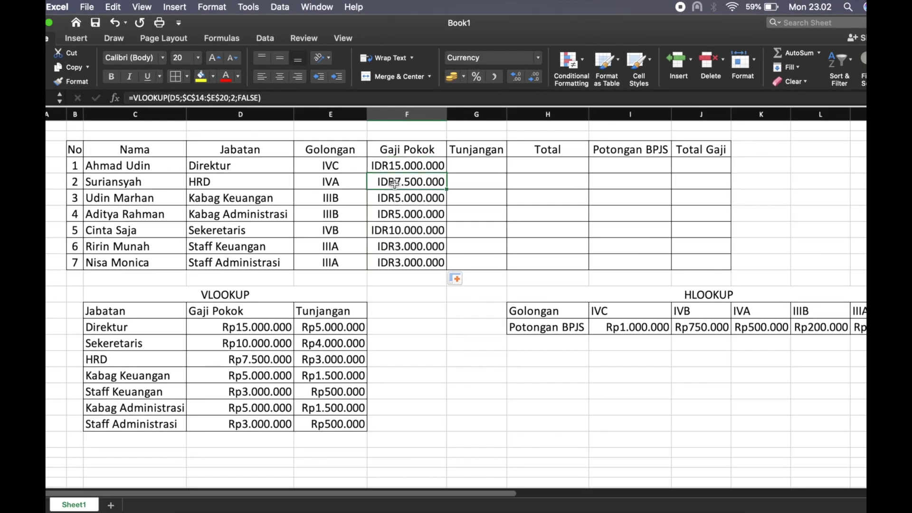
left_click(392, 166)
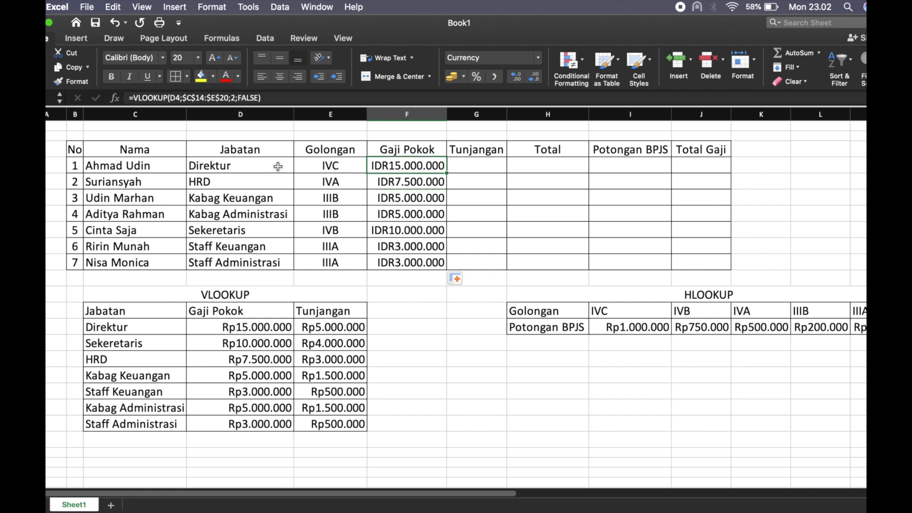
left_click(132, 327)
left_click(244, 327)
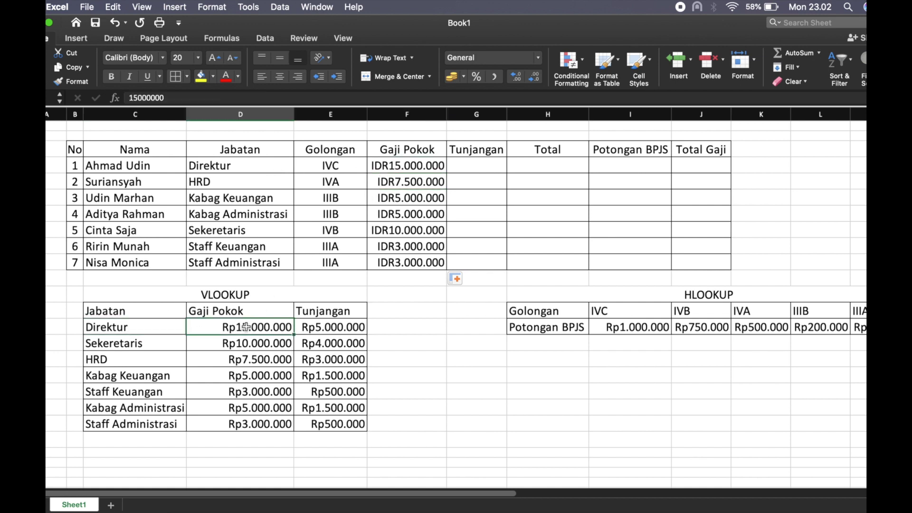
left_click(411, 183)
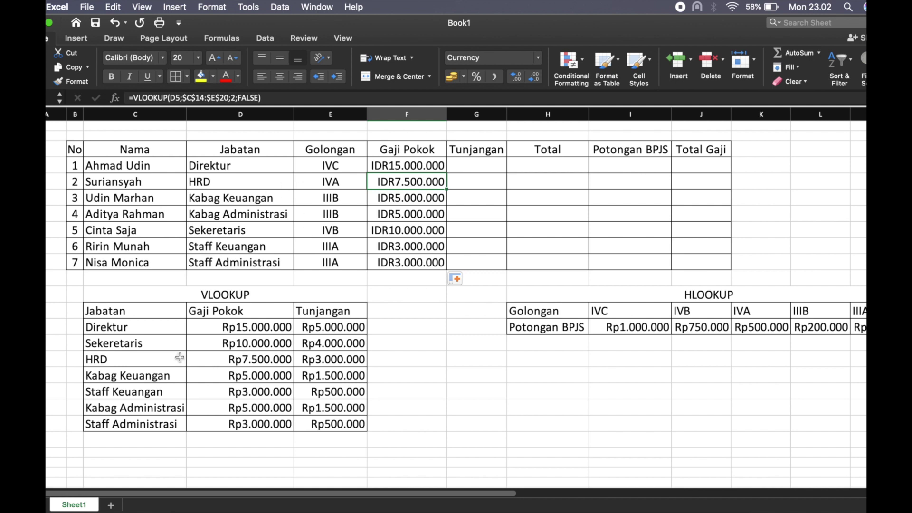
left_click(243, 362)
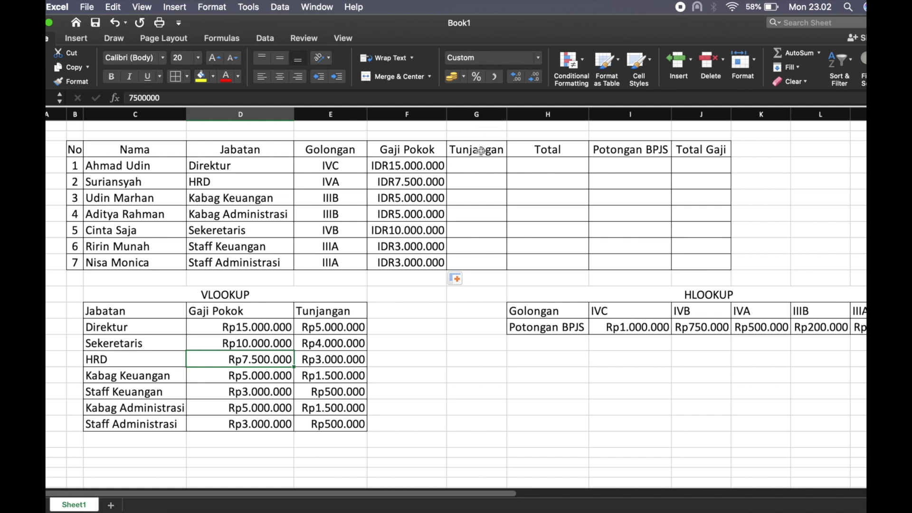
Start a VLOOKUP formula in the first Tunjangan cell, G4, with the Jabatan in D4 as lookup value
left_click(472, 167)
type("=vlookup(")
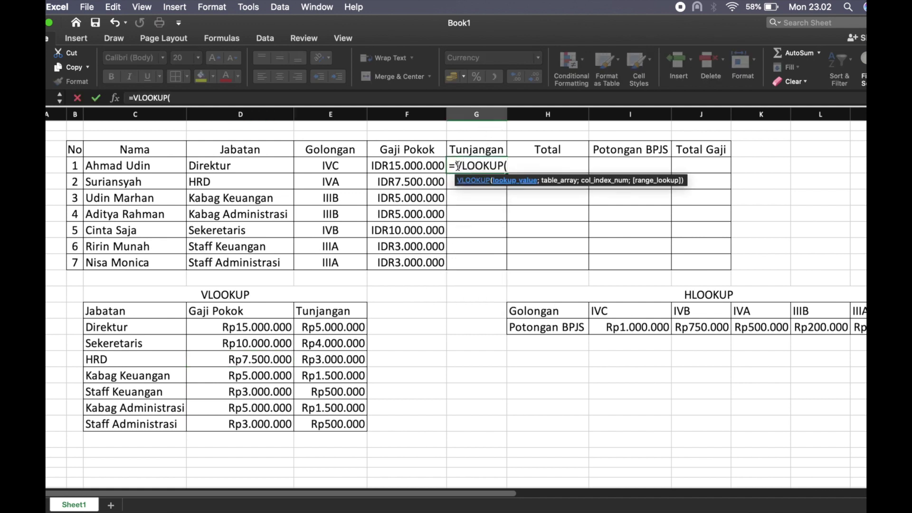
left_click(217, 167)
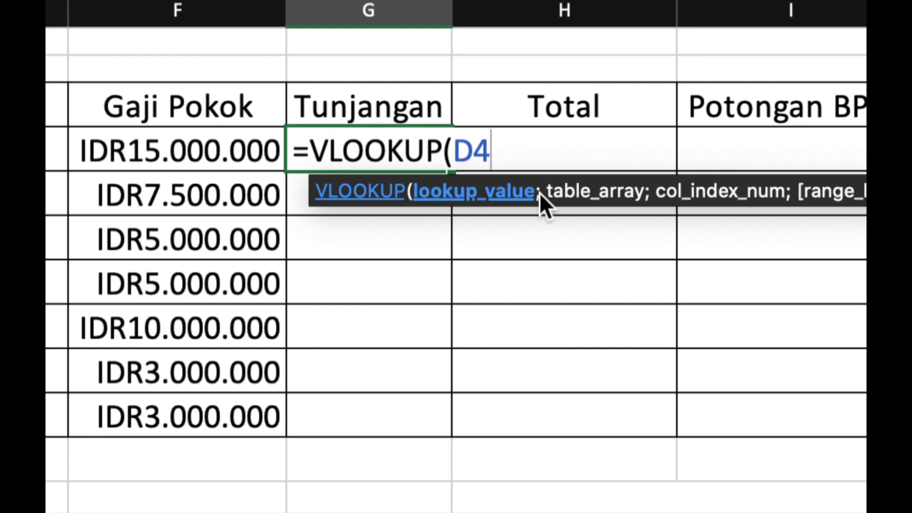
Try a semicolon and a comma as the argument separator after D4 in the Tunjangan formula
type(";")
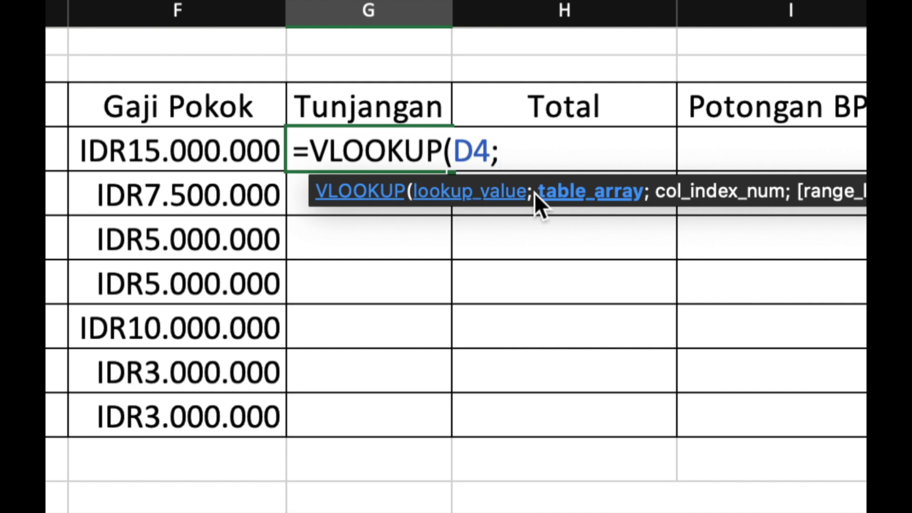
key("BackSpace")
type(",")
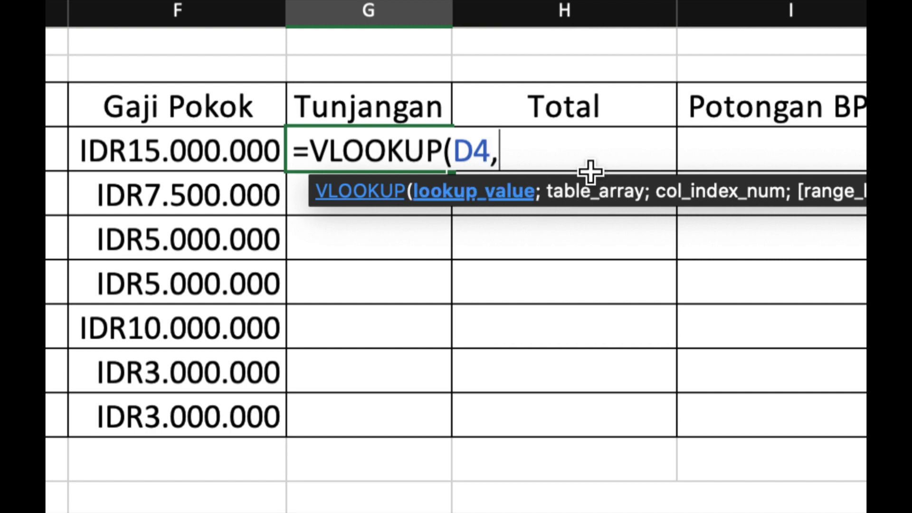
key("BackSpace")
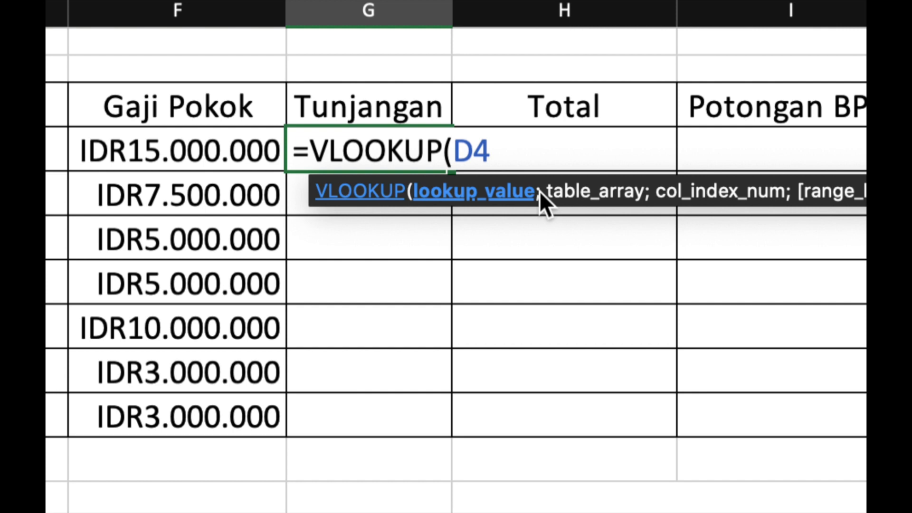
key("BackSpace")
key("BackSpace")
key("BackSpace")
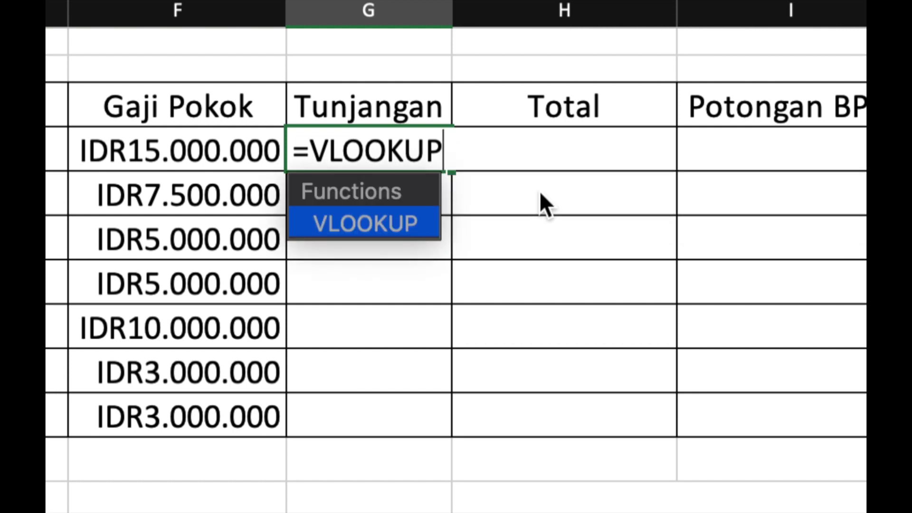
type("(")
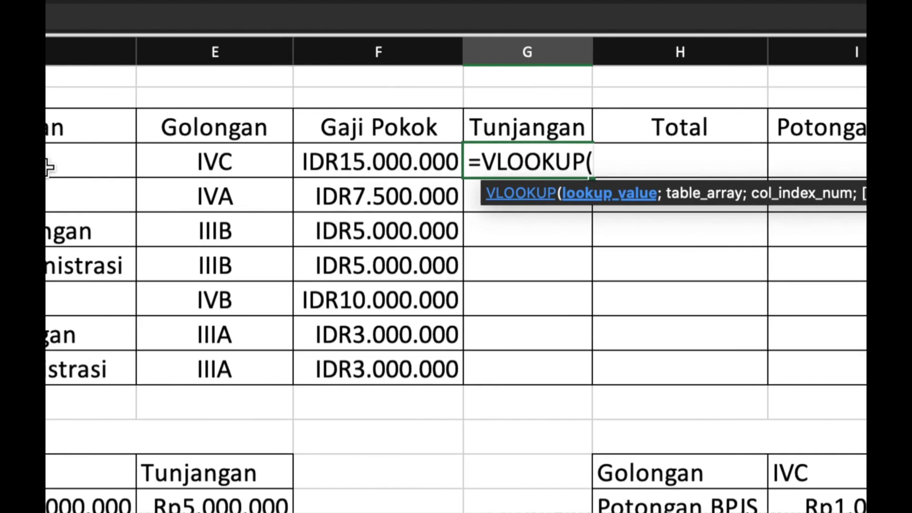
left_click(92, 158)
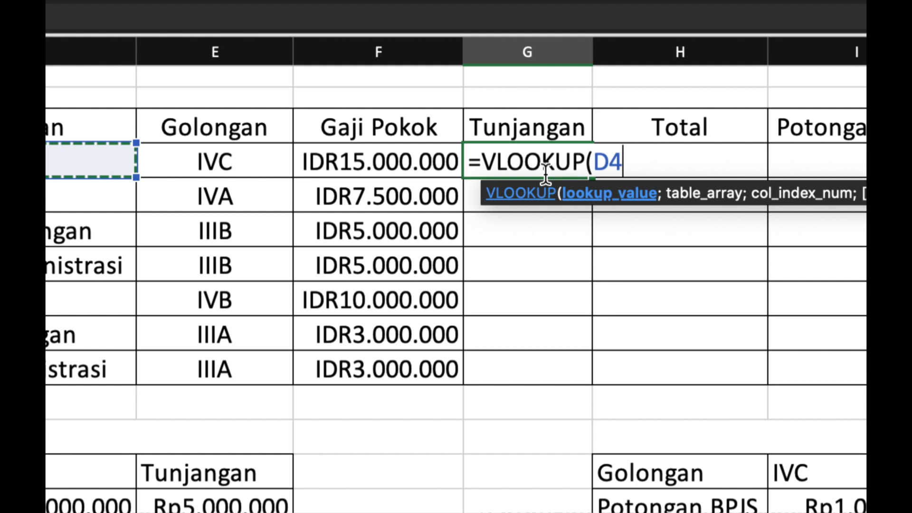
type(",")
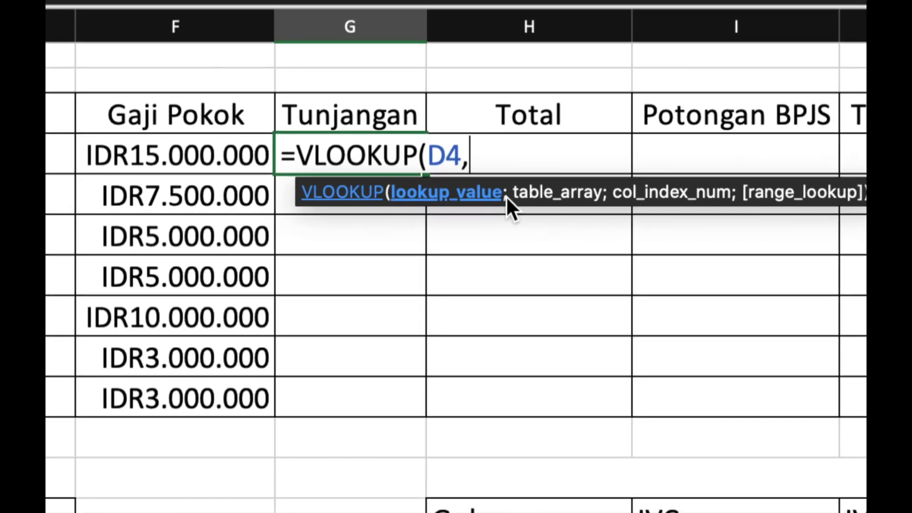
key("BackSpace")
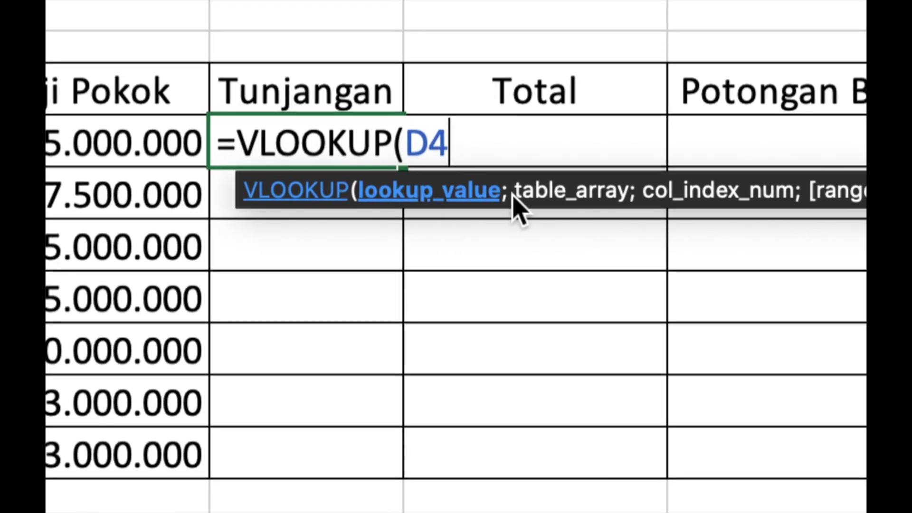
Add the VLOOKUP reference table C14:E20 as the table array of the Tunjangan formula and make it absolute, $C$14:$E$20
type(";")
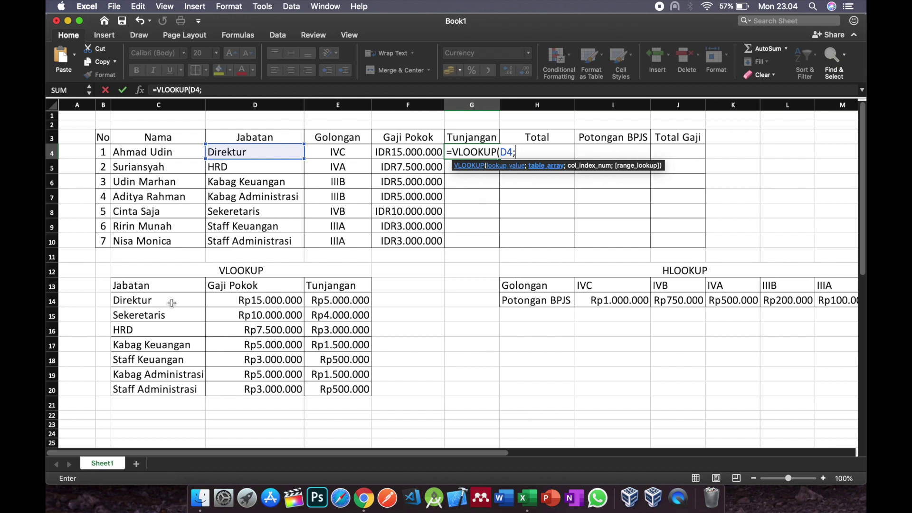
left_click_drag(172, 303, 333, 390)
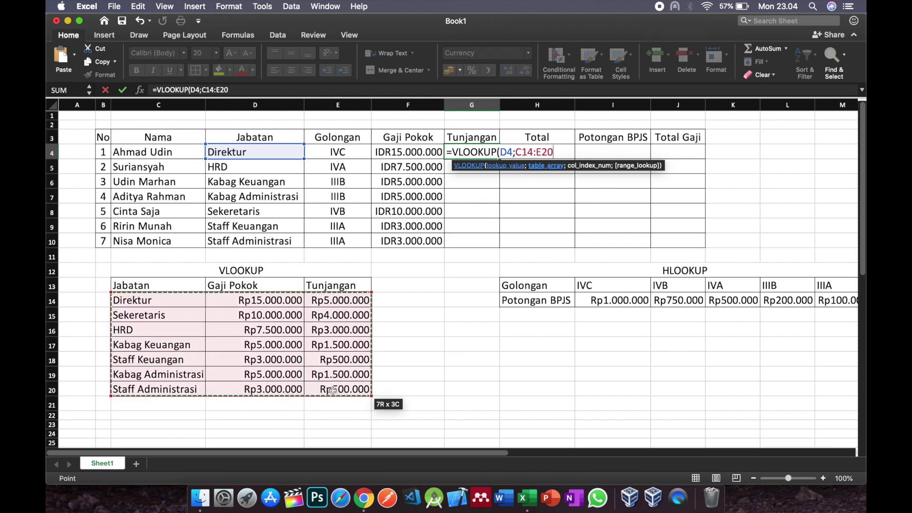
key("super+t")
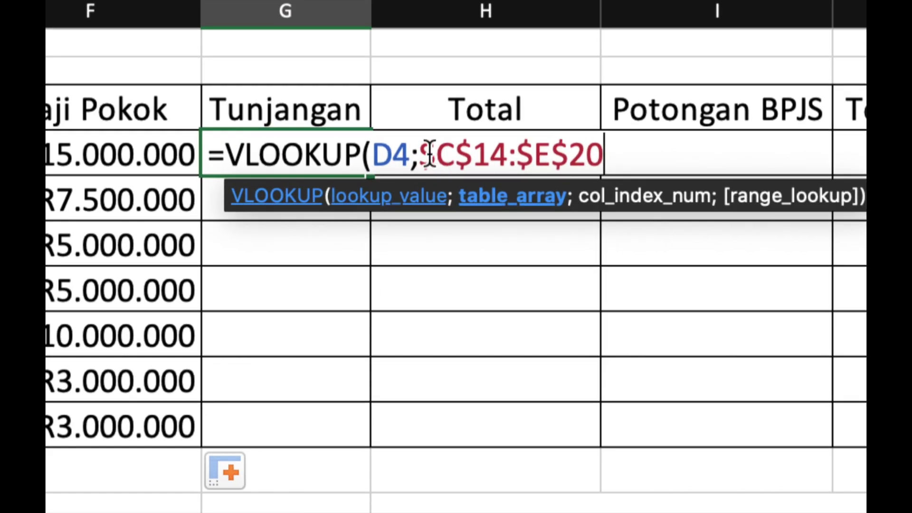
Examine the dollar signs locking column C and row 14 in the Tunjangan formula's absolute table range
left_click_drag(419, 155, 498, 154)
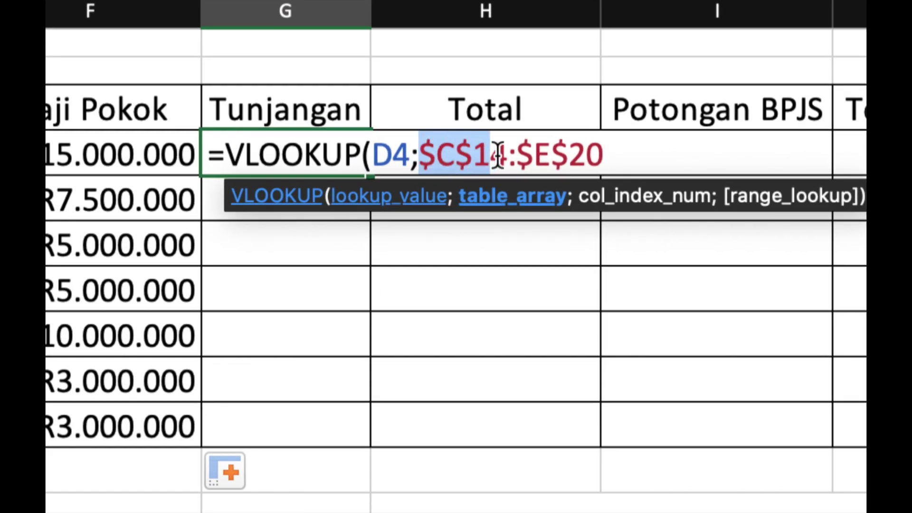
left_click(457, 154)
left_click_drag(419, 154, 430, 154)
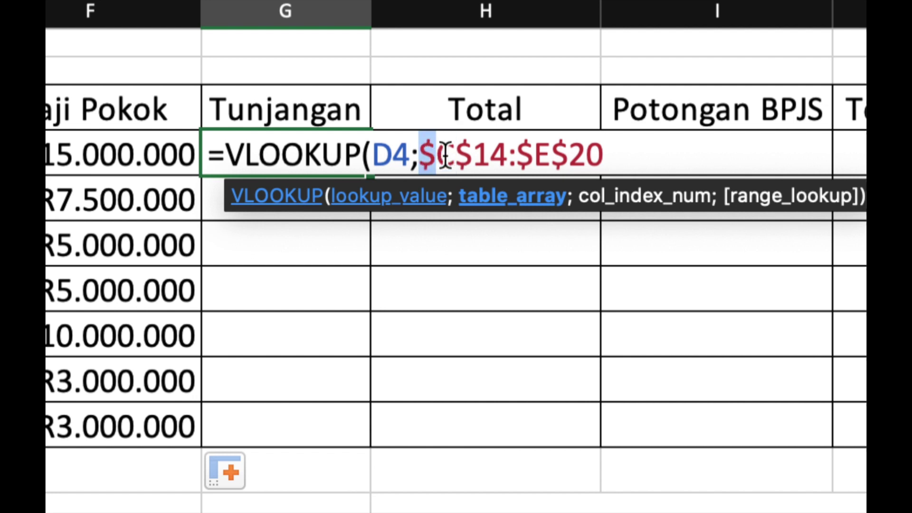
left_click(459, 155)
left_click_drag(458, 156, 501, 157)
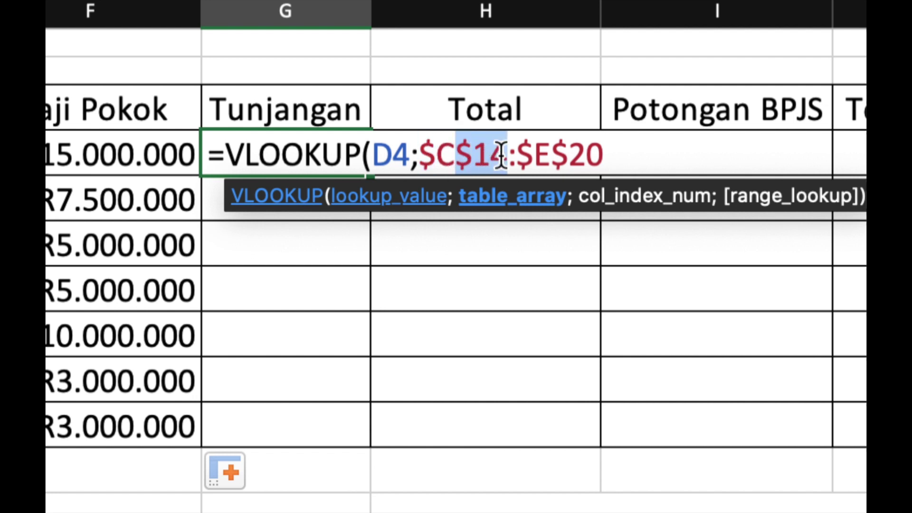
left_click(456, 154)
left_click_drag(418, 155, 498, 155)
left_click(457, 155)
Remove the dollar signs before 14, 20 and E in the Tunjangan formula's table range, leaving $C14:E20
left_click(469, 155)
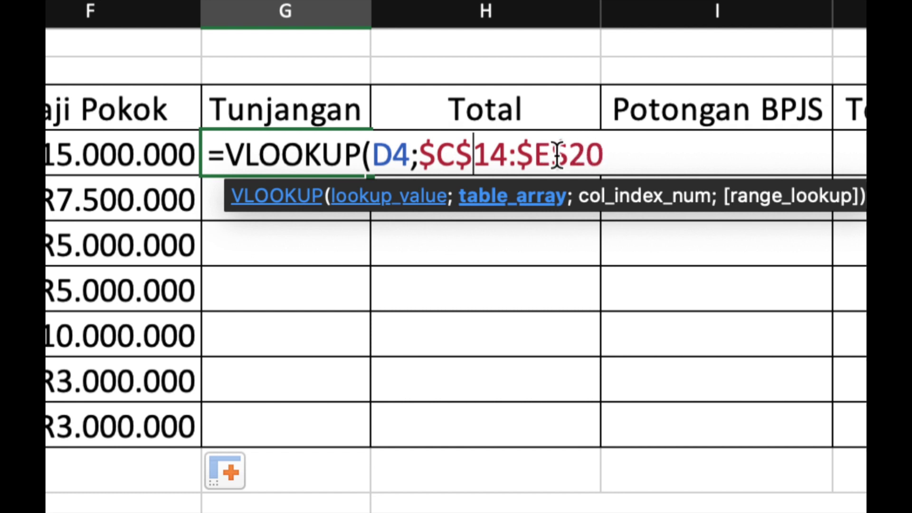
key("BackSpace")
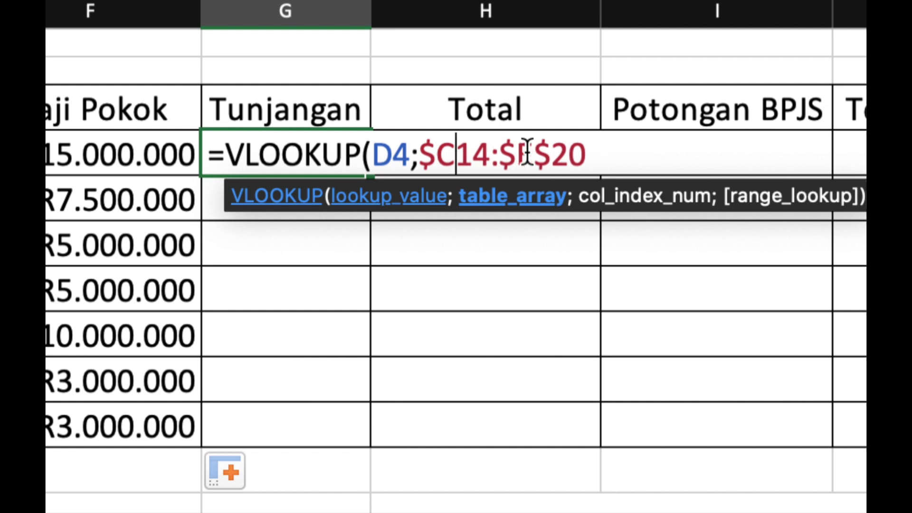
left_click(548, 155)
key("BackSpace")
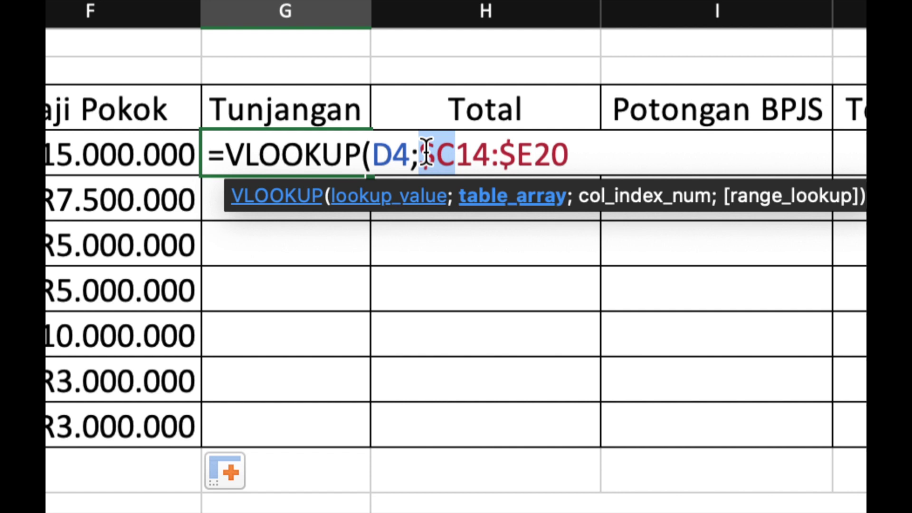
left_click_drag(535, 155, 571, 155)
left_click(537, 156)
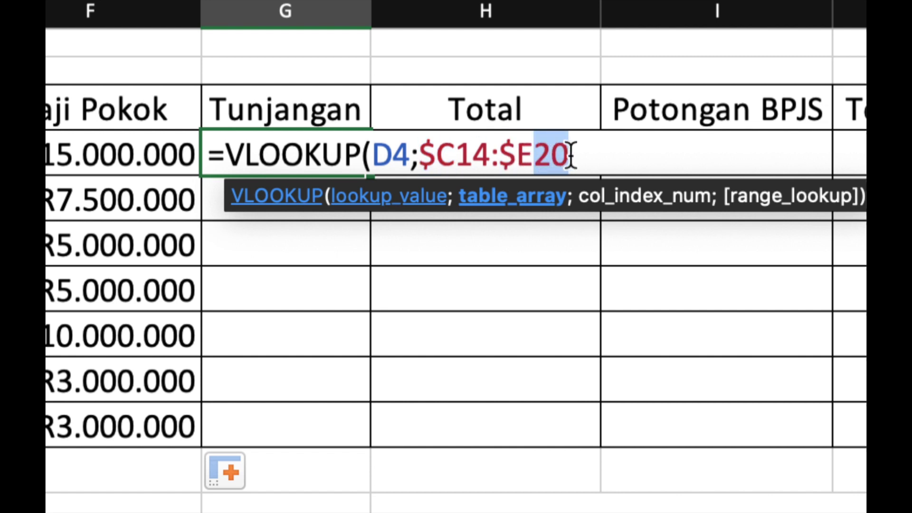
left_click(516, 156)
key("BackSpace")
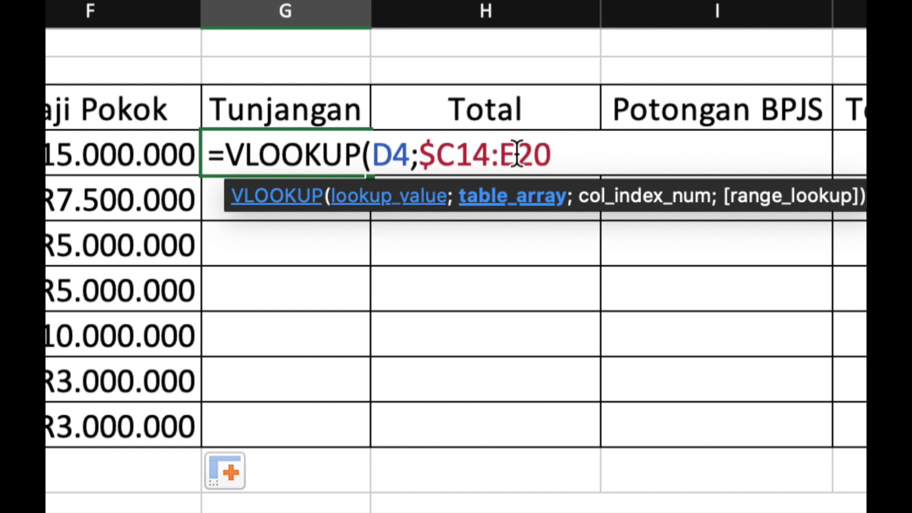
Rewrite the table range as C$14:E$20 so that only its rows are locked
left_click(517, 157)
type("$")
key("Left")
key("Left")
key("Left")
key("Left")
key("Left")
key("Left")
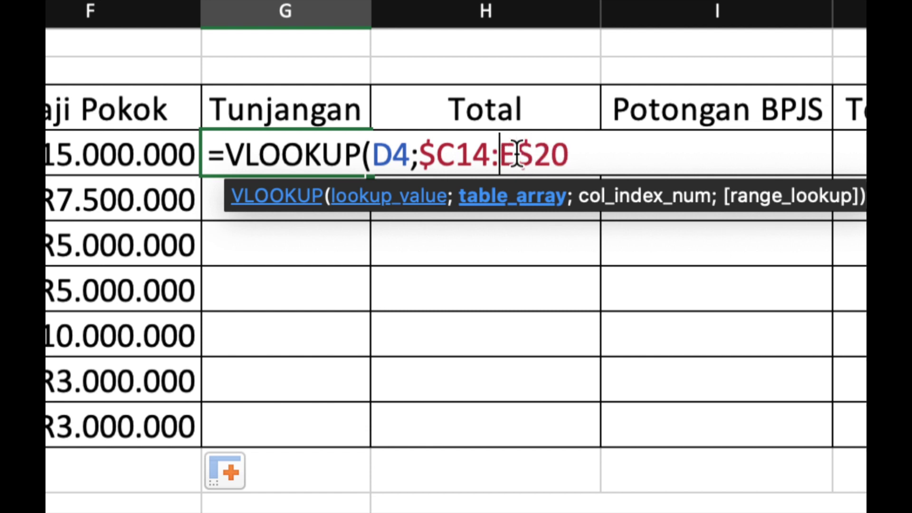
key("BackSpace")
key("Right")
key("Right")
key("Left")
type("$")
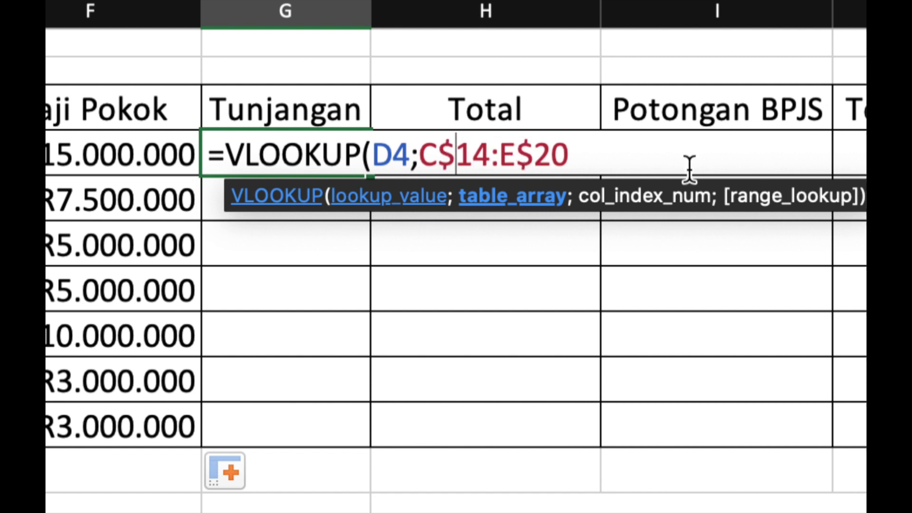
Cycle the table range's reference type back to the fully absolute $C$14:$E$20 and review its locked row parts
left_click_drag(446, 153, 567, 155)
left_click(521, 157)
left_click_drag(420, 154, 440, 157)
left_click_drag(499, 155, 506, 155)
key("F4")
key("F4")
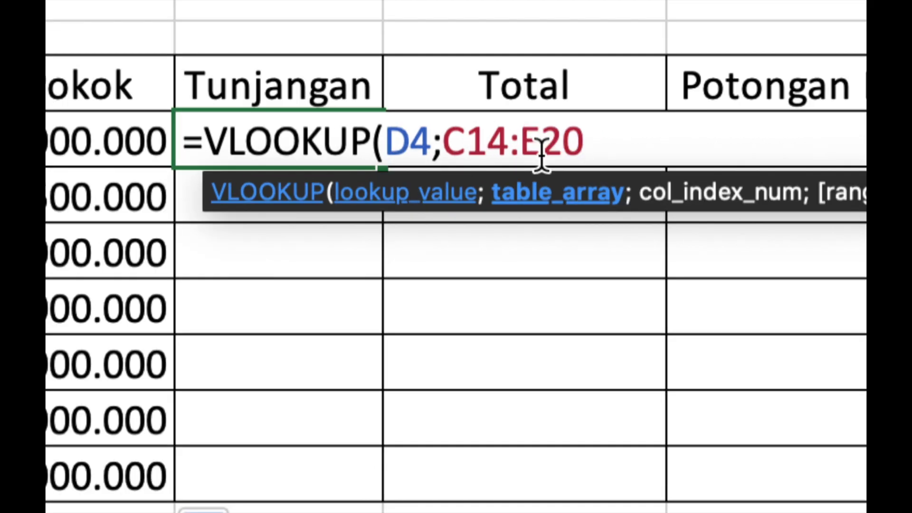
key("F4")
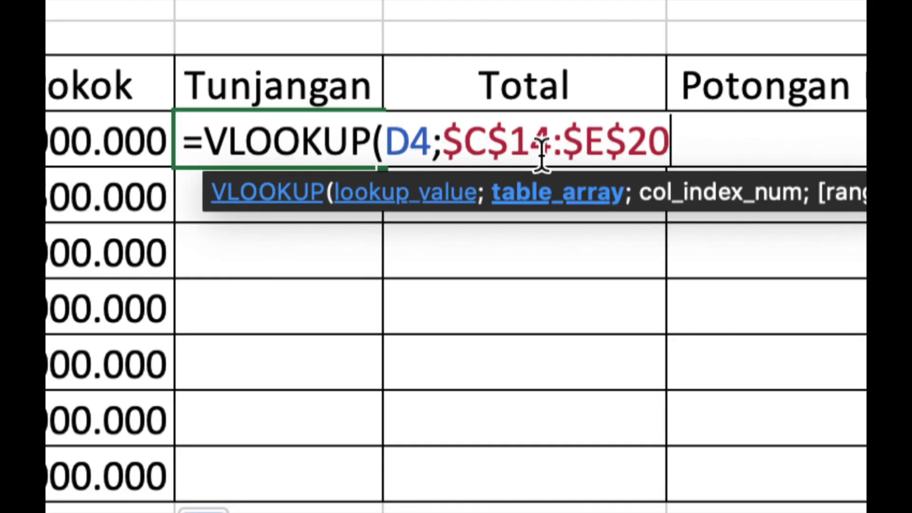
left_click_drag(447, 143, 544, 151)
left_click(497, 144)
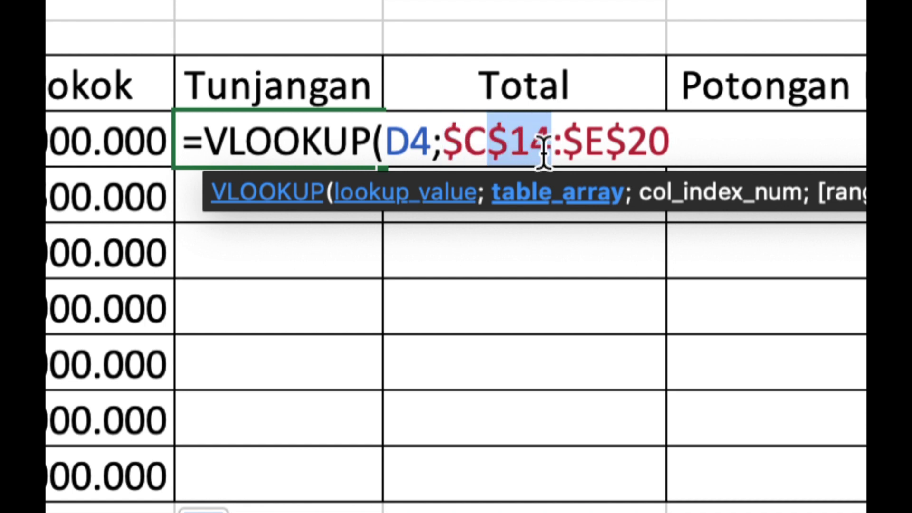
left_click(569, 148)
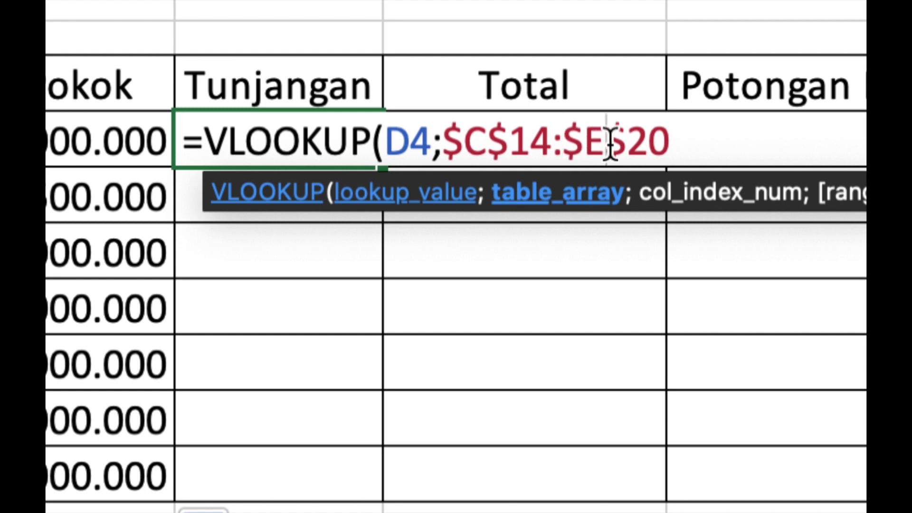
left_click_drag(604, 144, 677, 145)
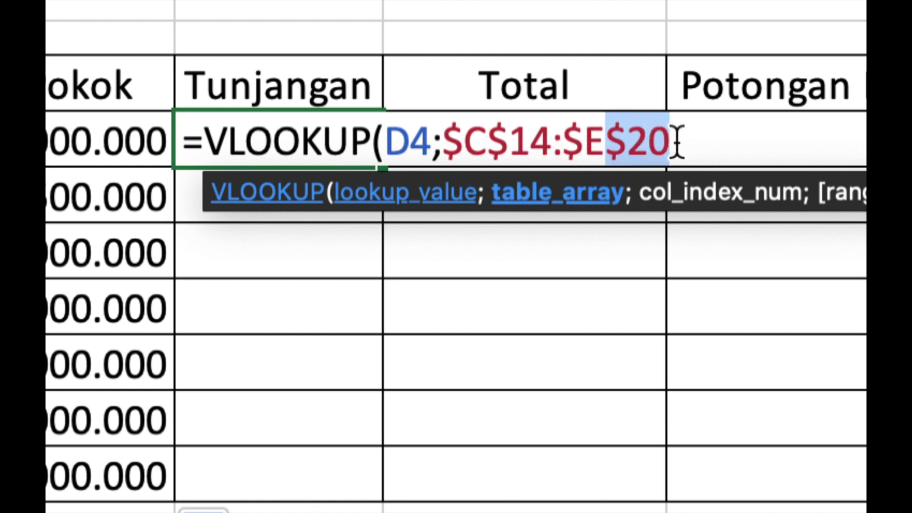
Complete the Tunjangan formula with column index 3 and FALSE, and fill it from G4 down to G10
left_click(677, 145)
type(";")
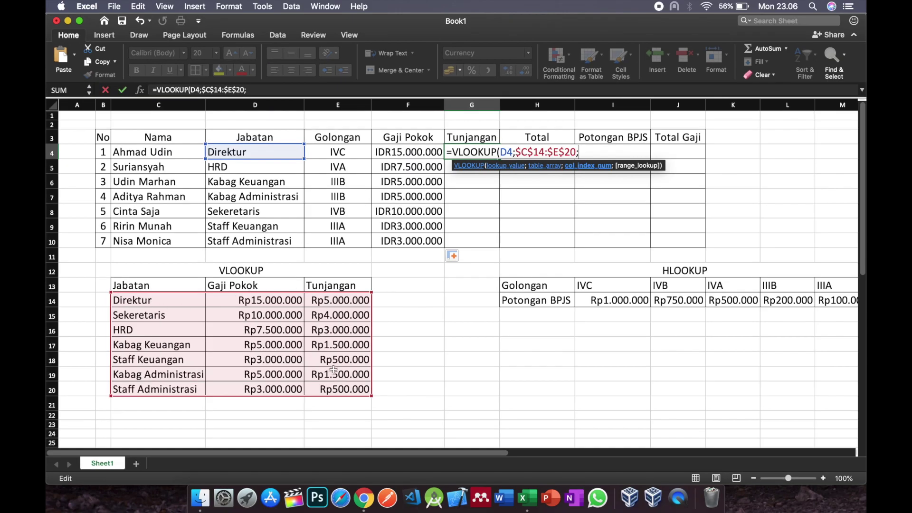
type("3;fa")
key("Down")
key("Tab")
type(")")
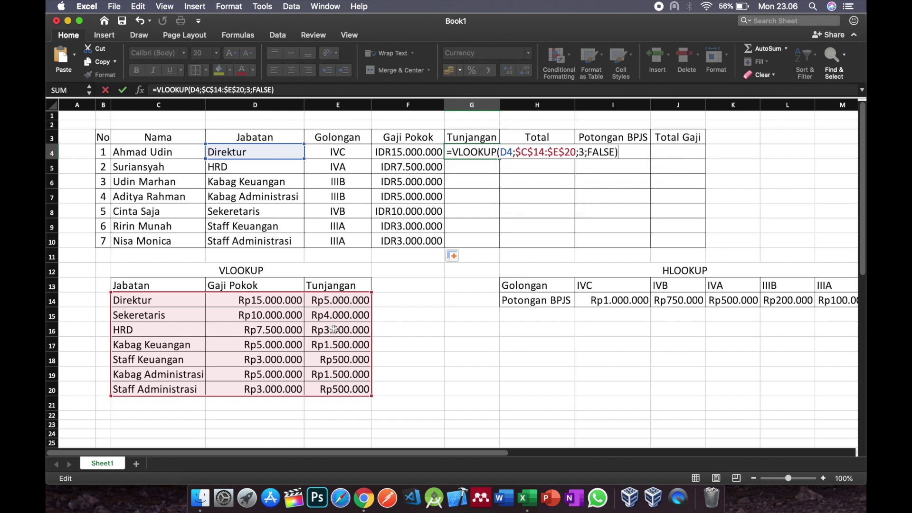
key("Return")
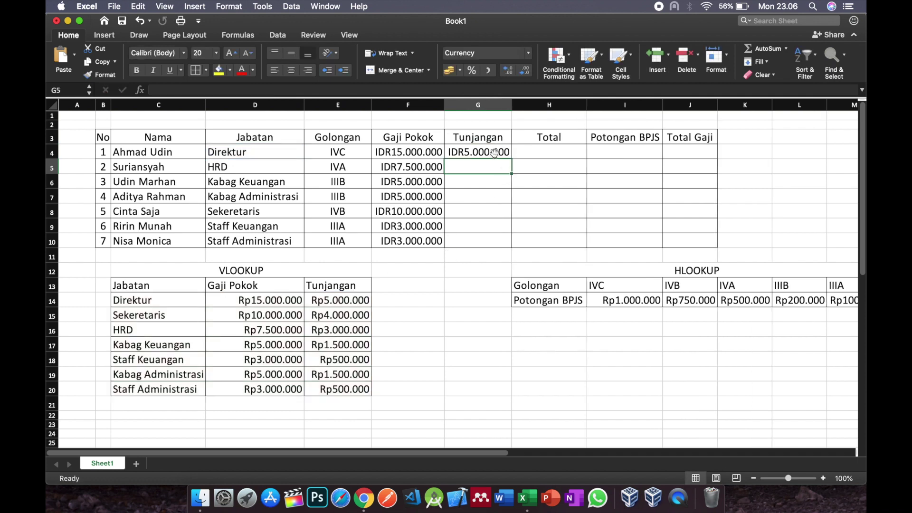
left_click(494, 152)
left_click_drag(512, 160, 510, 247)
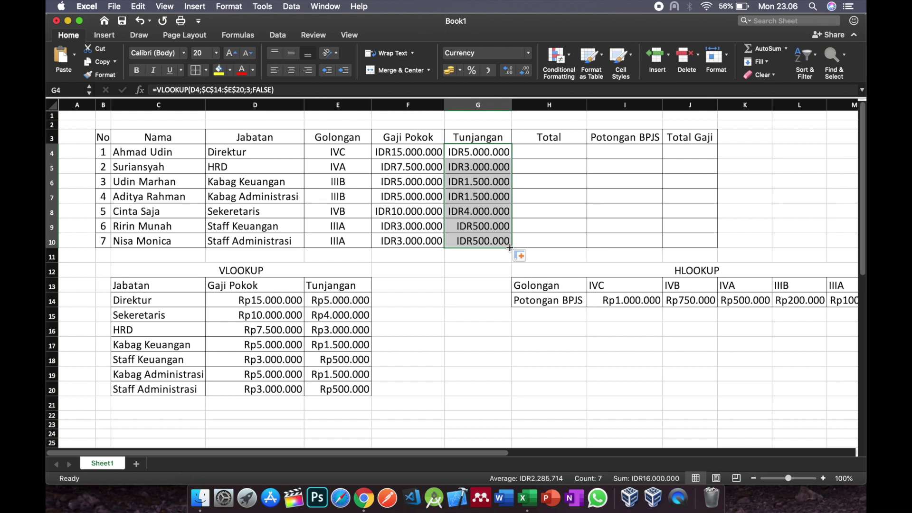
Calculate the first Total in H4 by adding Gaji Pokok and Tunjangan with the formula =F4+G4
left_click(528, 150)
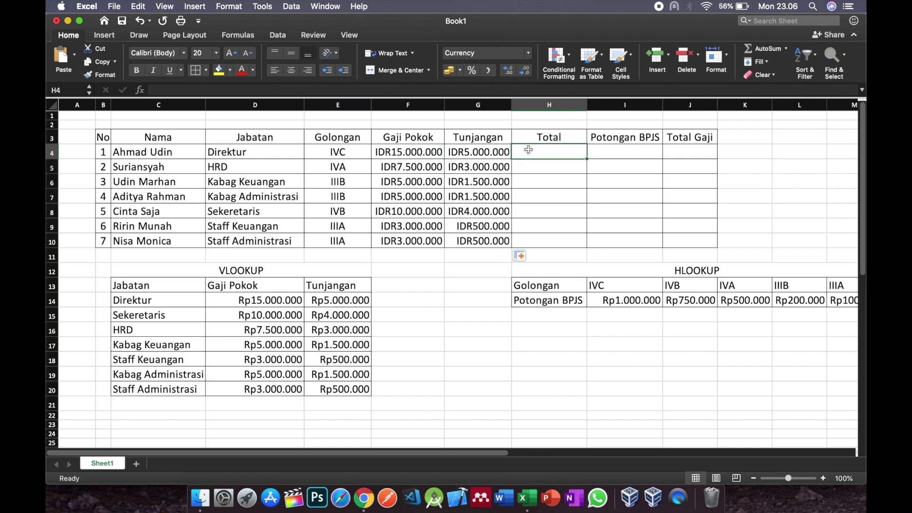
type("=")
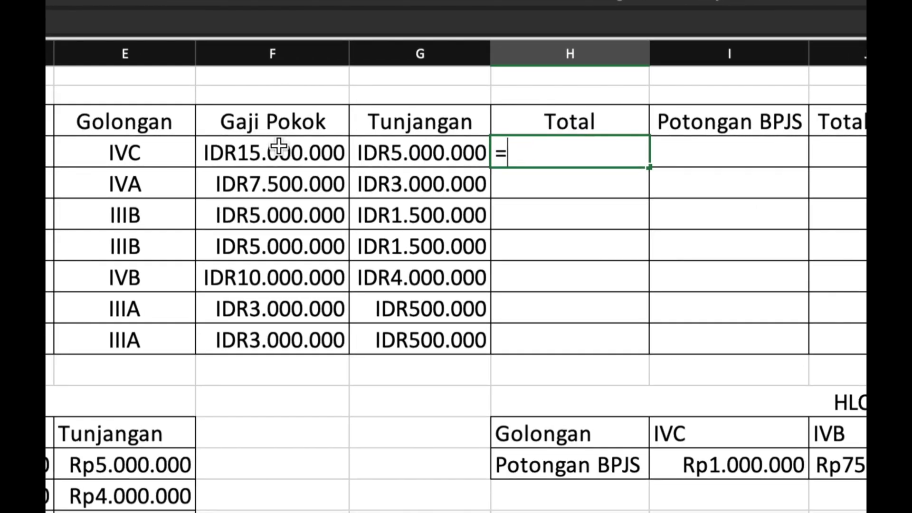
key("BackSpace")
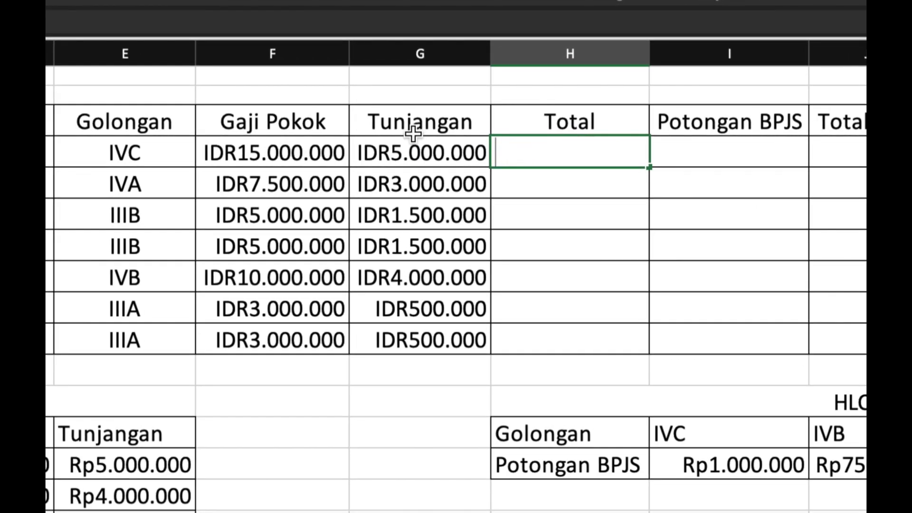
type("=")
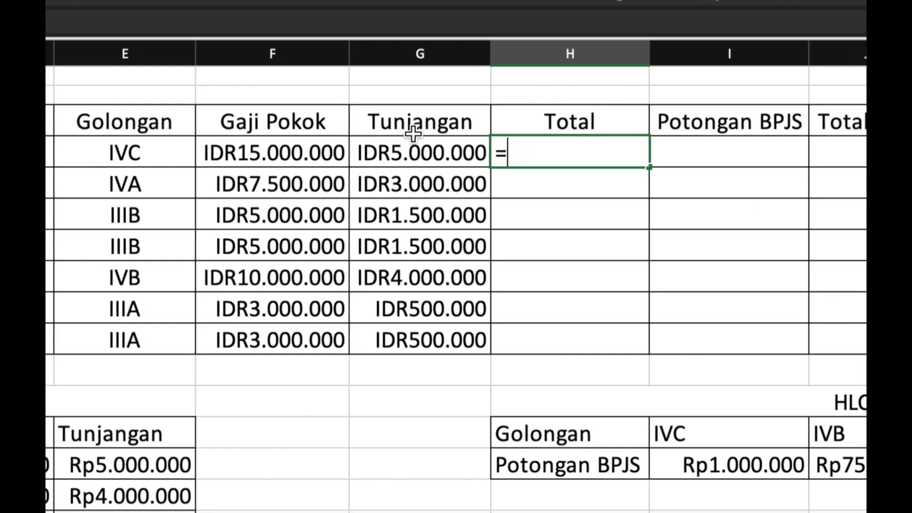
left_click(293, 153)
type("+")
left_click(409, 150)
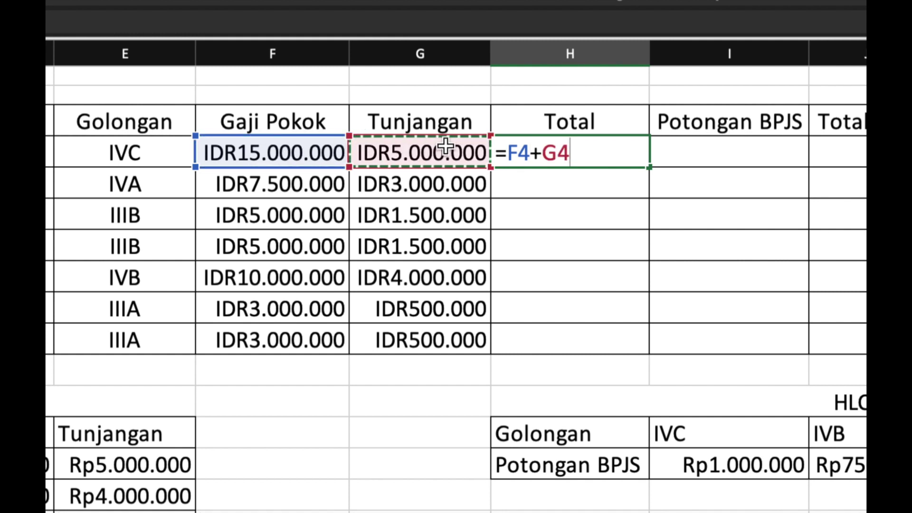
key("Return")
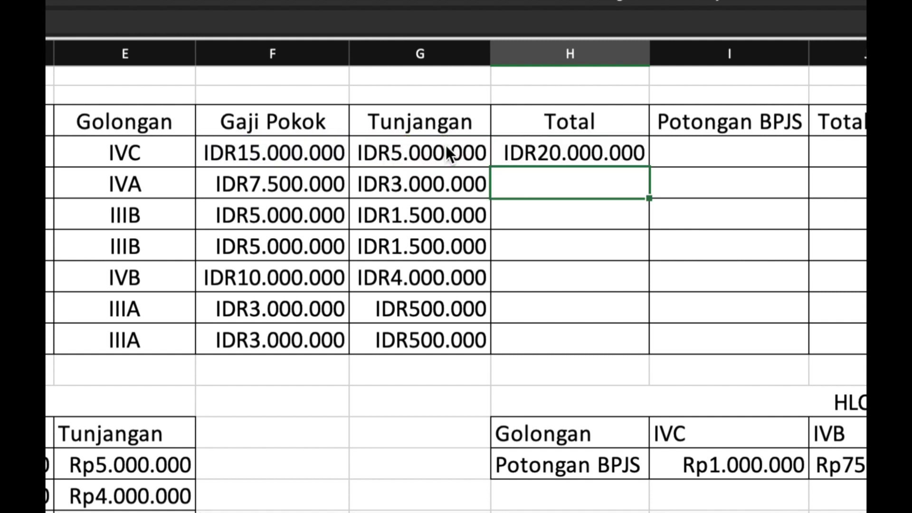
Replace the Total formula in H4 with =SUM(F4:G4)
left_click(520, 156)
type("=")
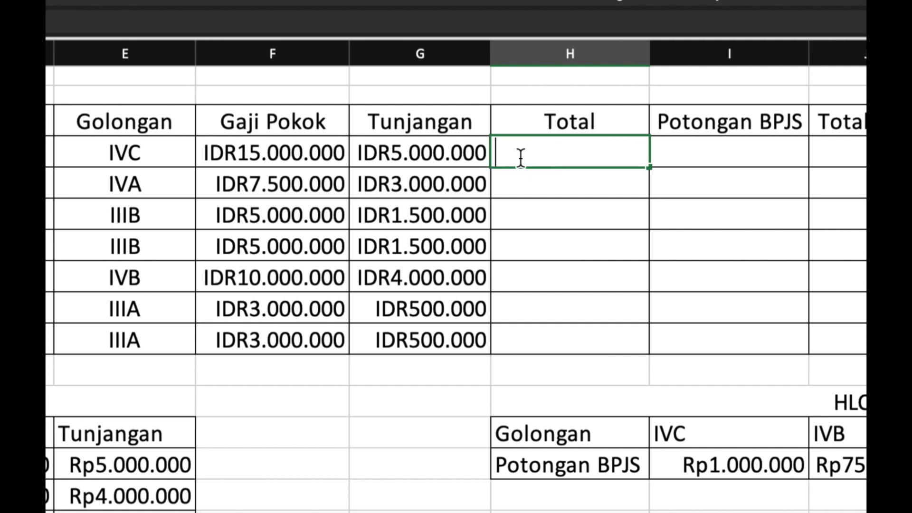
type("sum")
key("Tab")
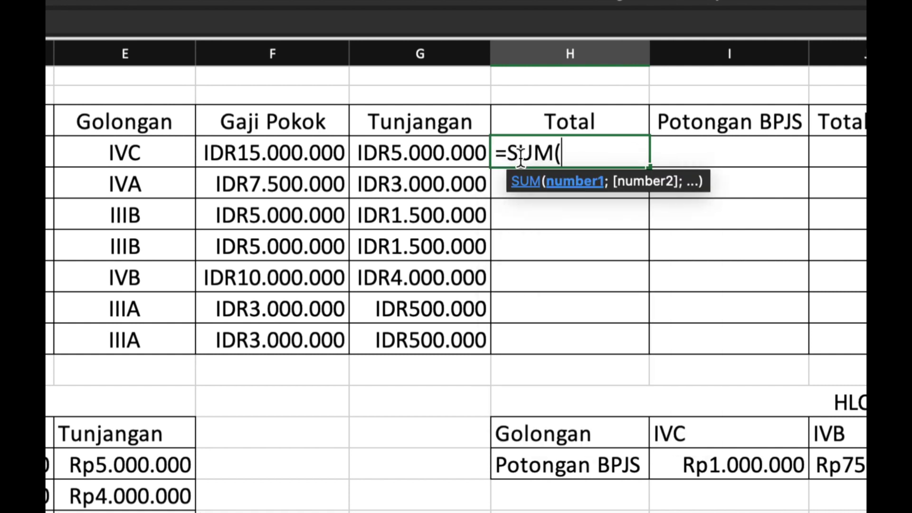
left_click_drag(295, 165, 403, 152)
type(")")
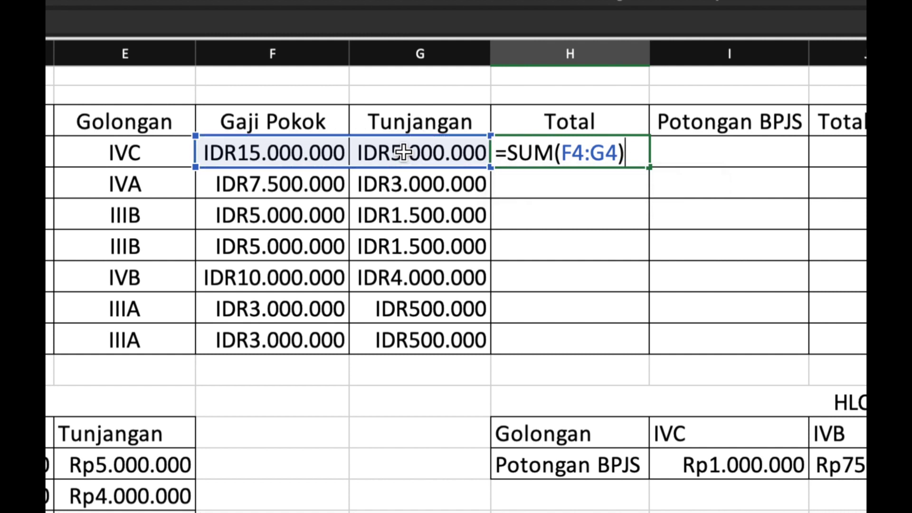
key("Return")
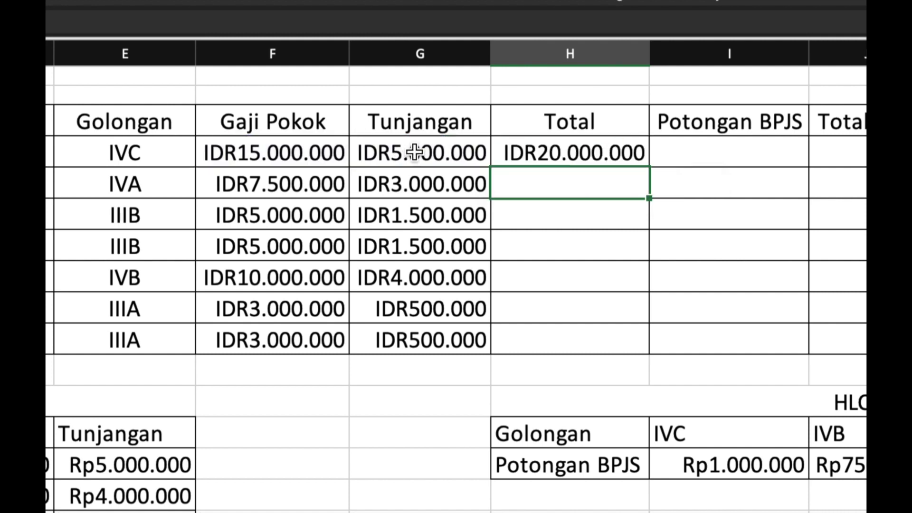
Fill the Total formula from H4 down to H10 and check the first Tunjangan cell, G4, that feeds it
left_click(636, 159)
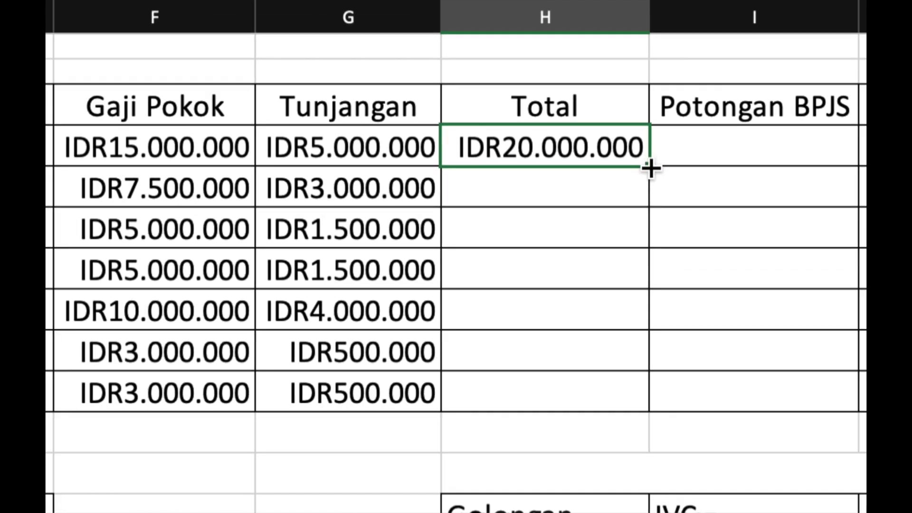
double_click(649, 164)
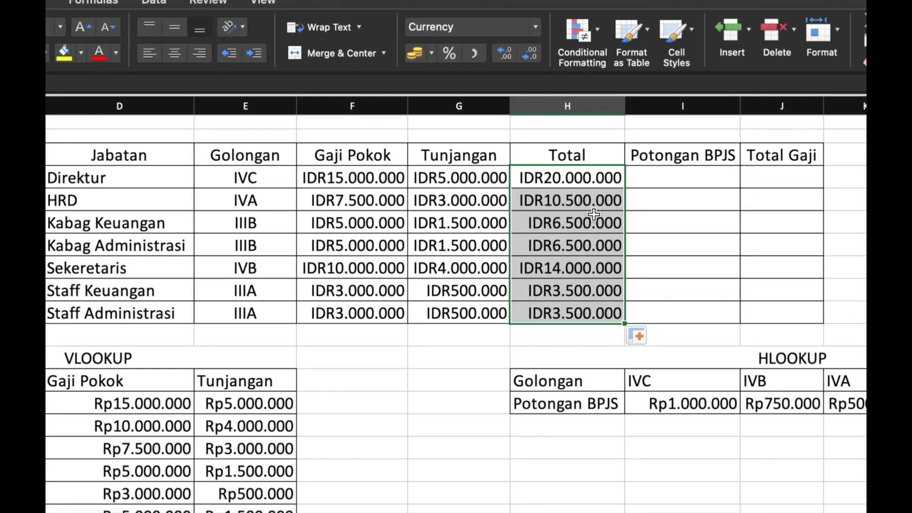
left_click(732, 230)
left_click(426, 183)
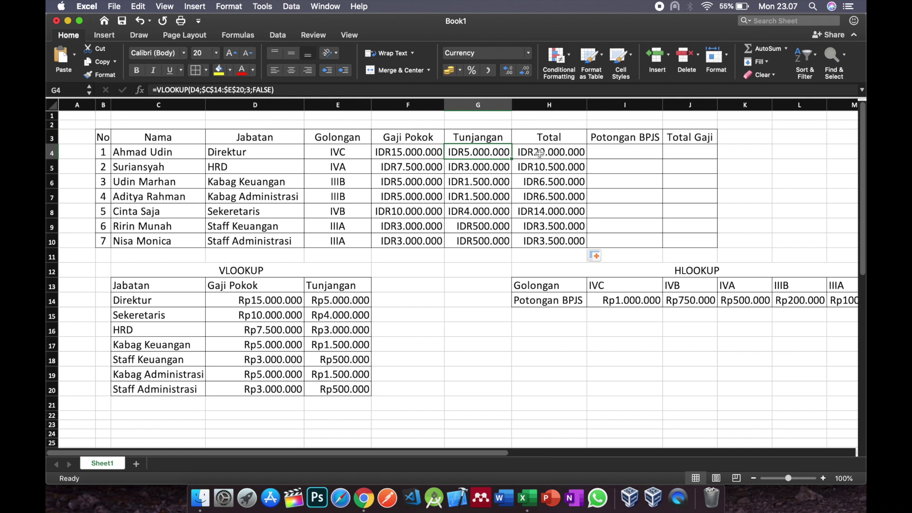
Start an HLOOKUP formula in the first Potongan BPJS cell, I4, with the Golongan in E4 as lookup value
left_click(621, 151)
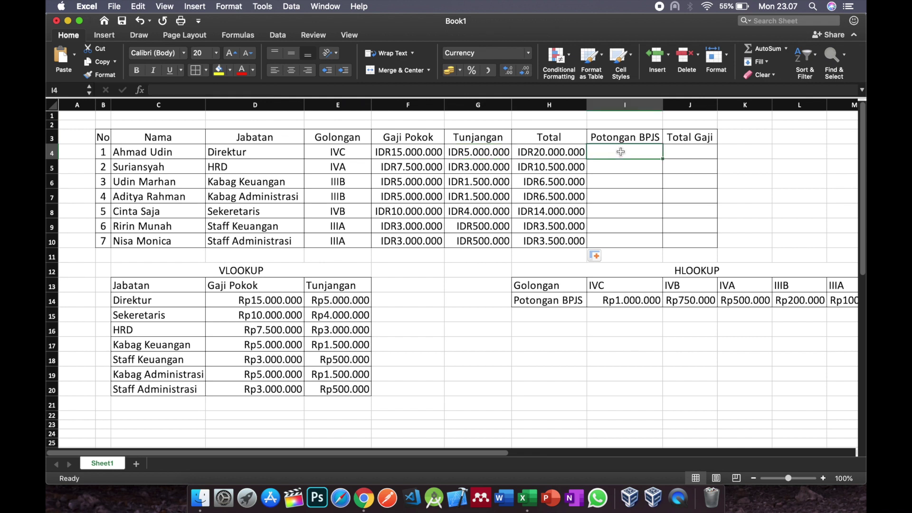
left_click(698, 271)
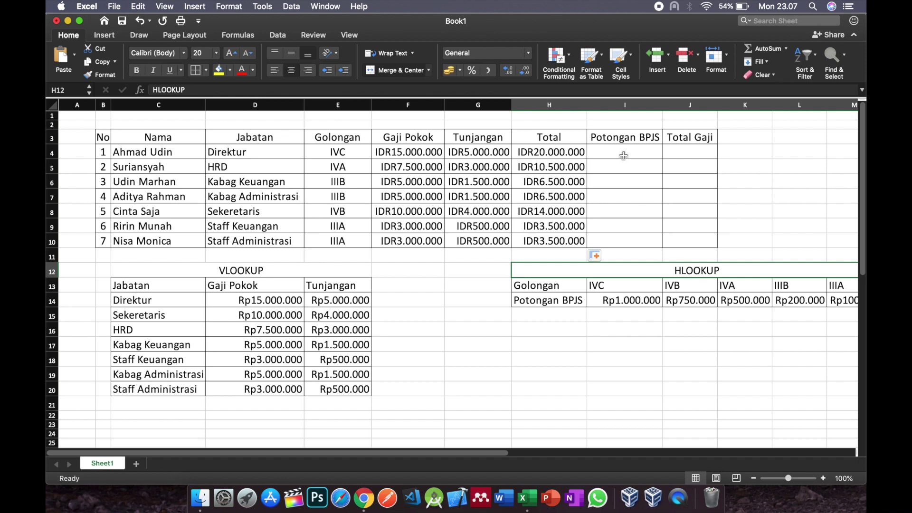
left_click(616, 153)
type("=")
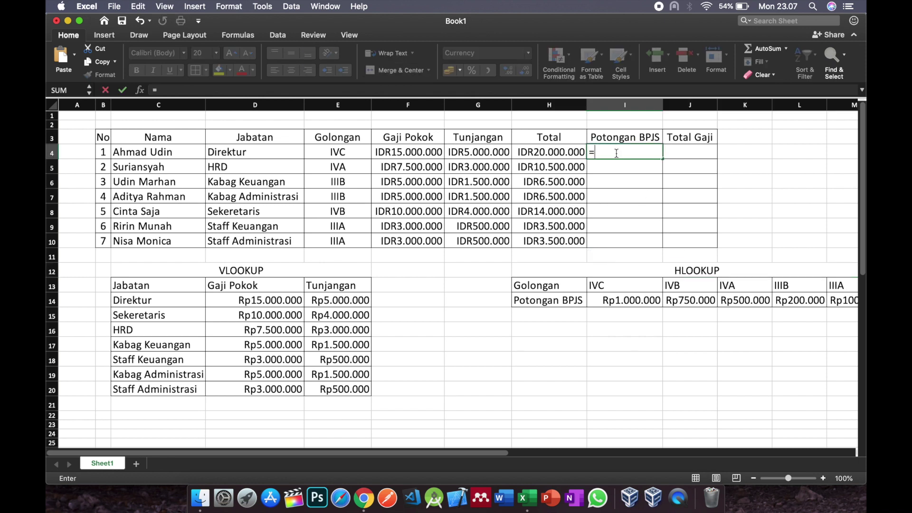
type("hloo")
key("Tab")
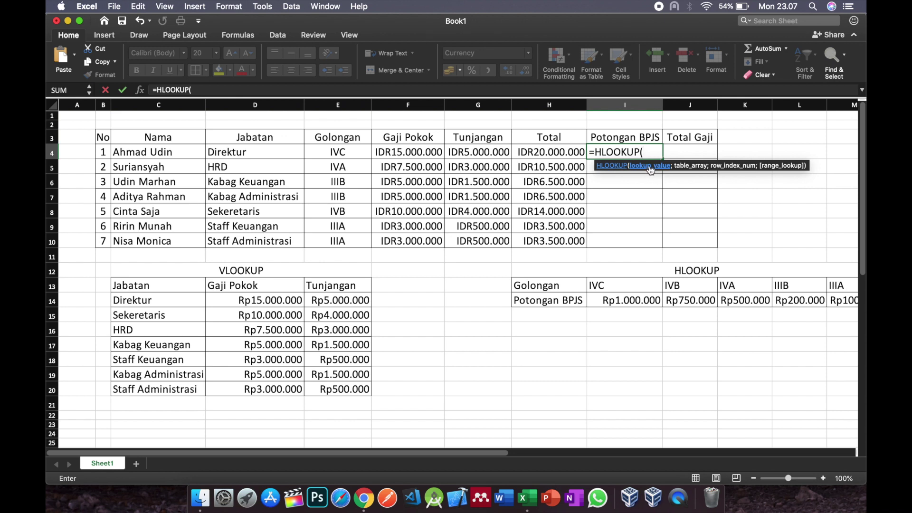
left_click(341, 153)
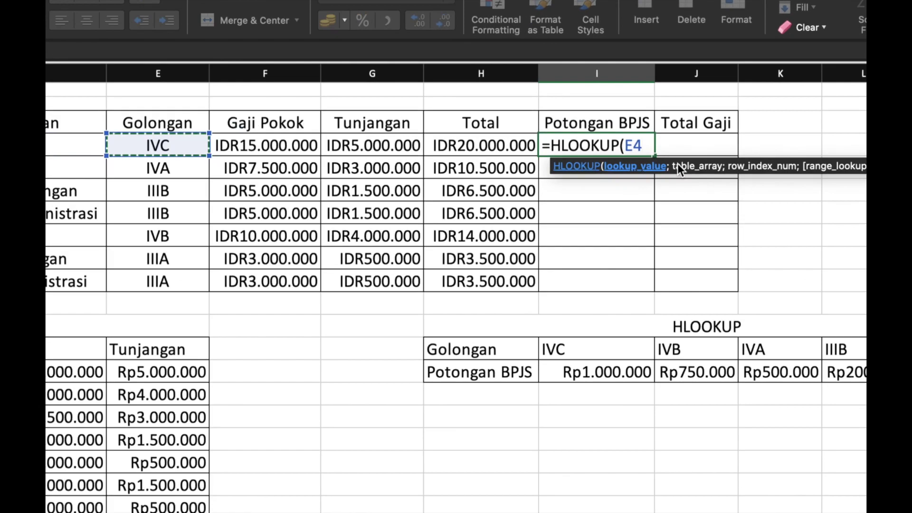
type(";")
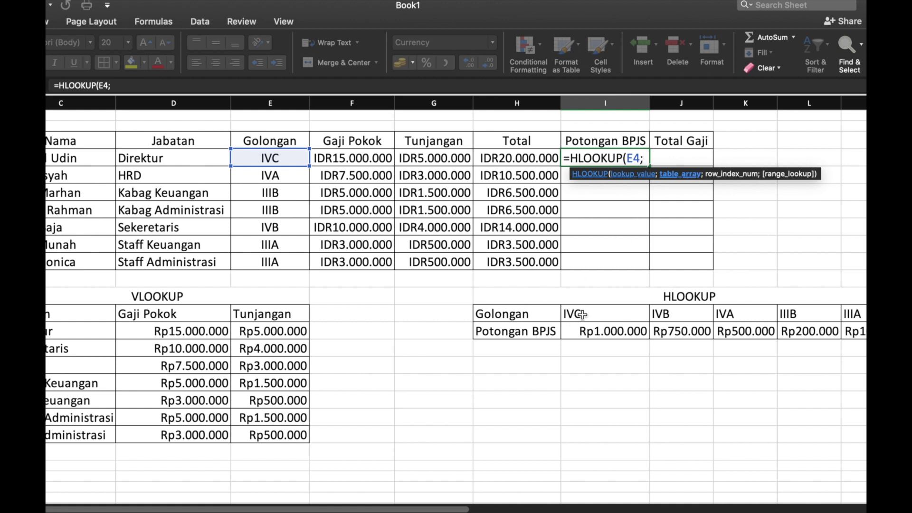
Add the HLOOKUP reference table as the formula's table array, locked as the absolute range $I$13:$M$14
left_click_drag(582, 314, 768, 330)
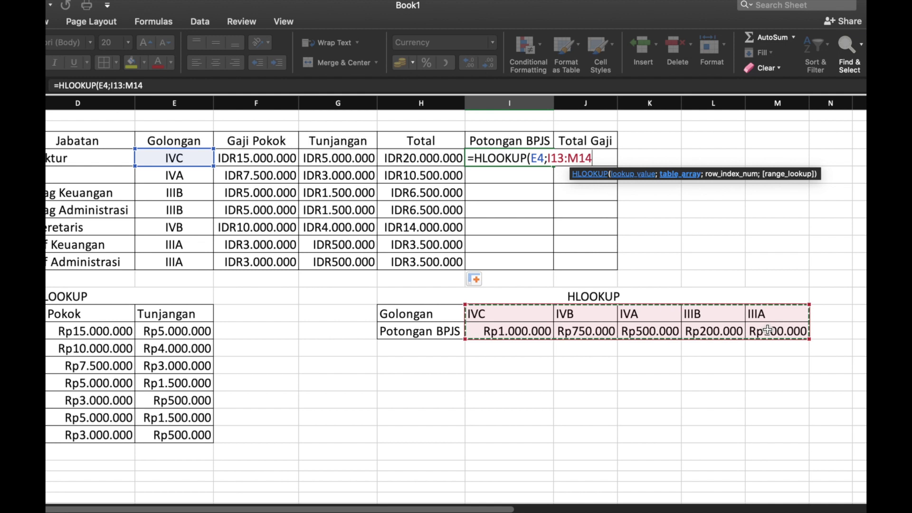
key("F4")
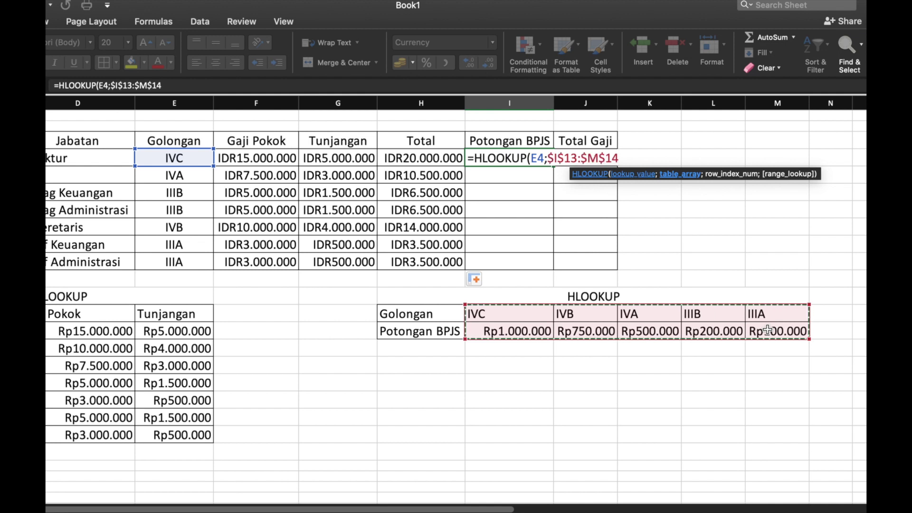
type(";")
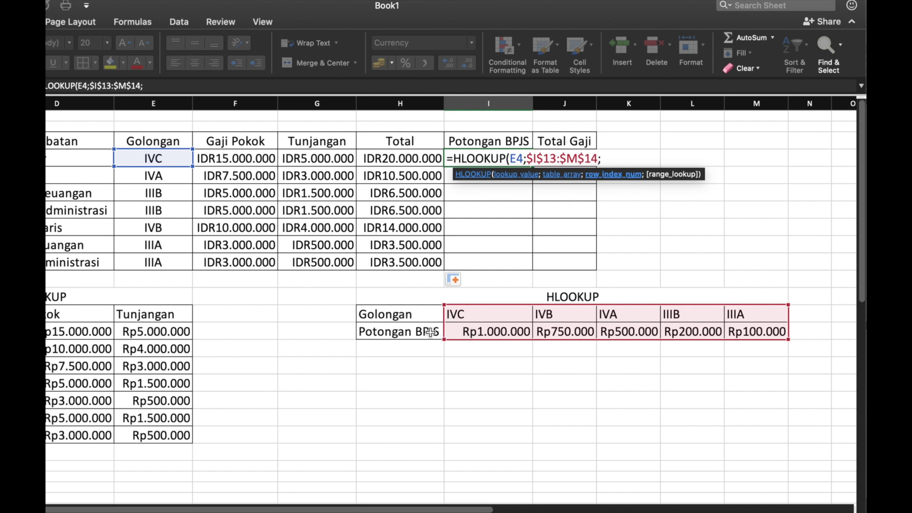
Complete the Potongan BPJS formula with row index 2 and FALSE, and fill it from I4 down to I10
type("2;")
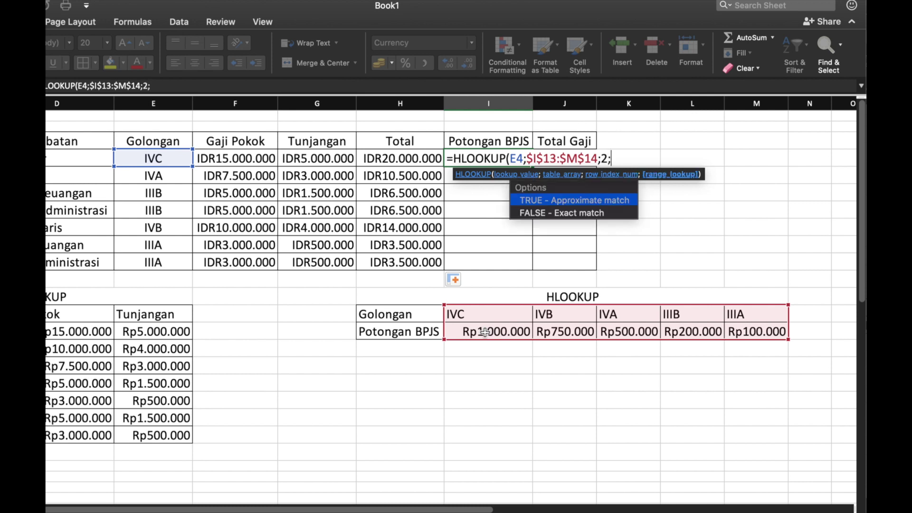
type("fal")
key("Down")
key("Tab")
type(")")
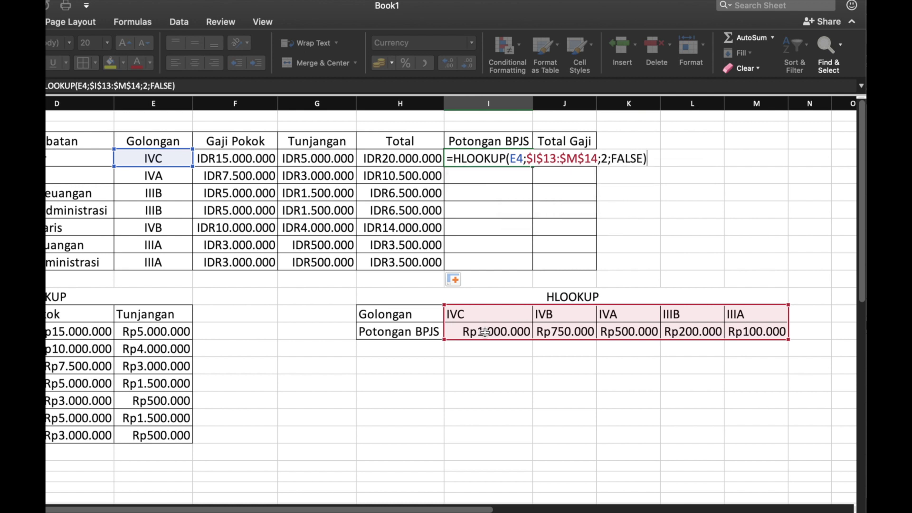
key("Return")
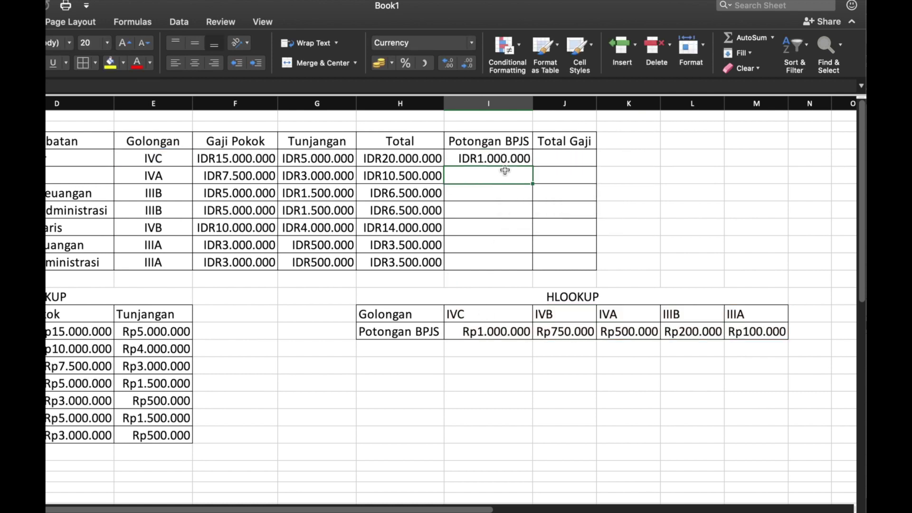
left_click(500, 158)
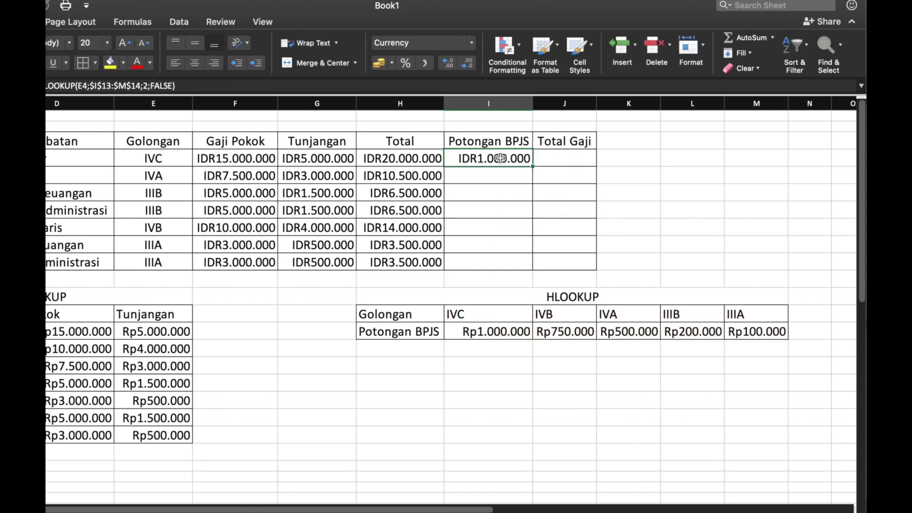
double_click(533, 166)
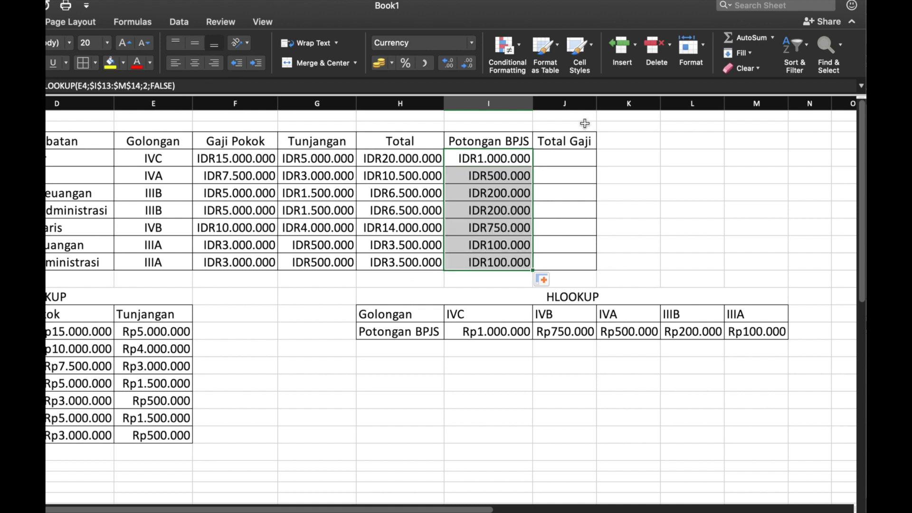
Calculate the first Total Gaji in J4 with the formula =H4-I4 and fill it down to J10
double_click(561, 158)
type("=")
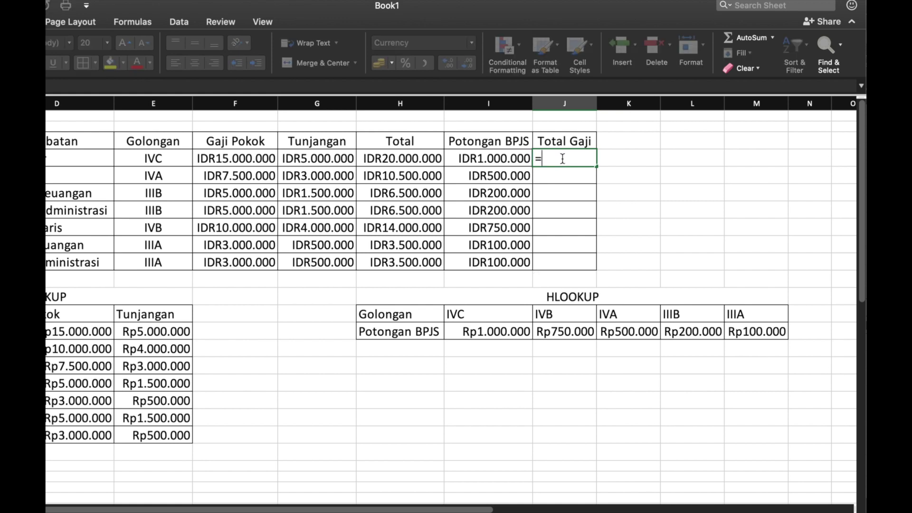
left_click(397, 158)
type("-")
left_click(496, 159)
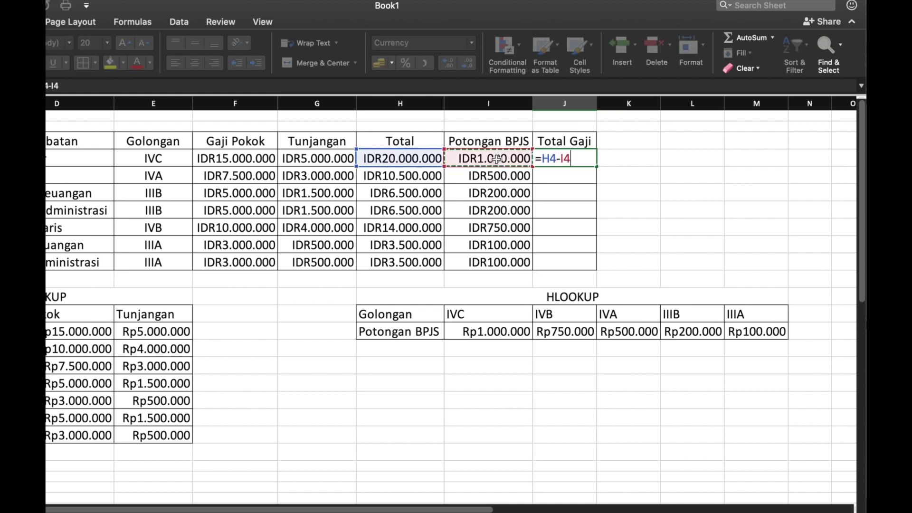
type(")")
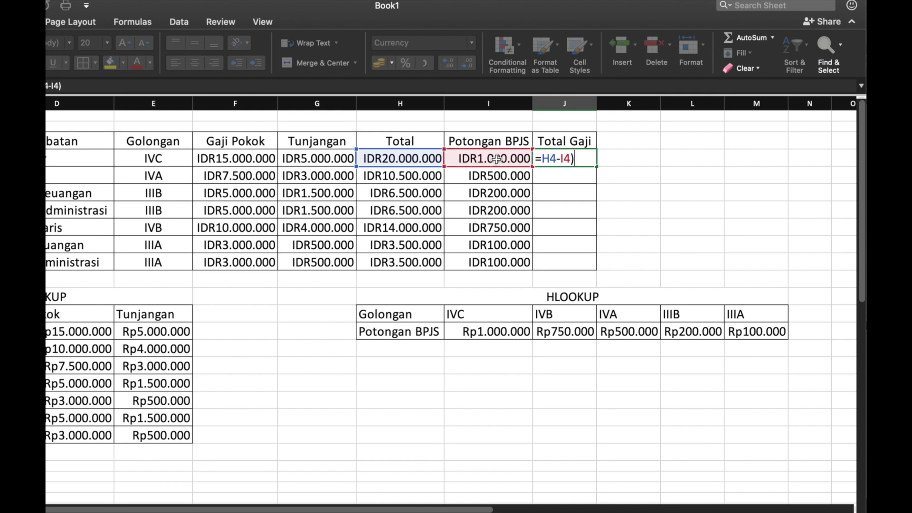
key("BackSpace")
key("Return")
left_click(599, 159)
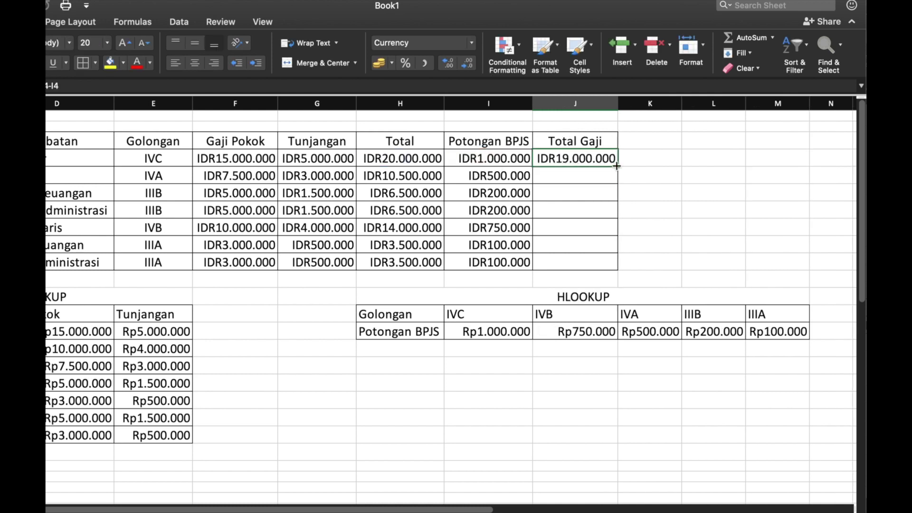
double_click(617, 165)
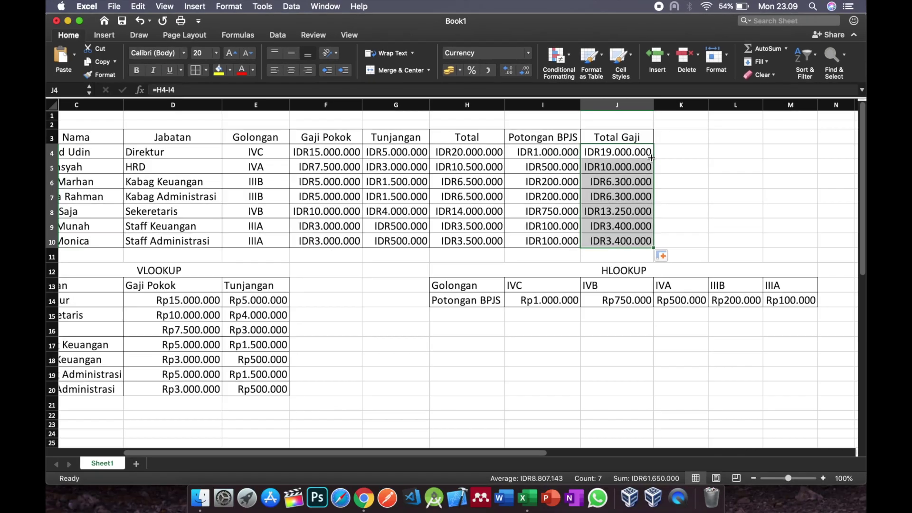
left_click(401, 192)
left_click_drag(232, 161, 546, 245)
left_click_drag(593, 225, 621, 241)
right_click(543, 208)
left_click(506, 202)
left_click(345, 150)
Apply the custom number format Rp#.##0 to all amounts from Gaji Pokok to Total Gaji, F4:J10
left_click_drag(324, 151, 610, 242)
right_click(531, 224)
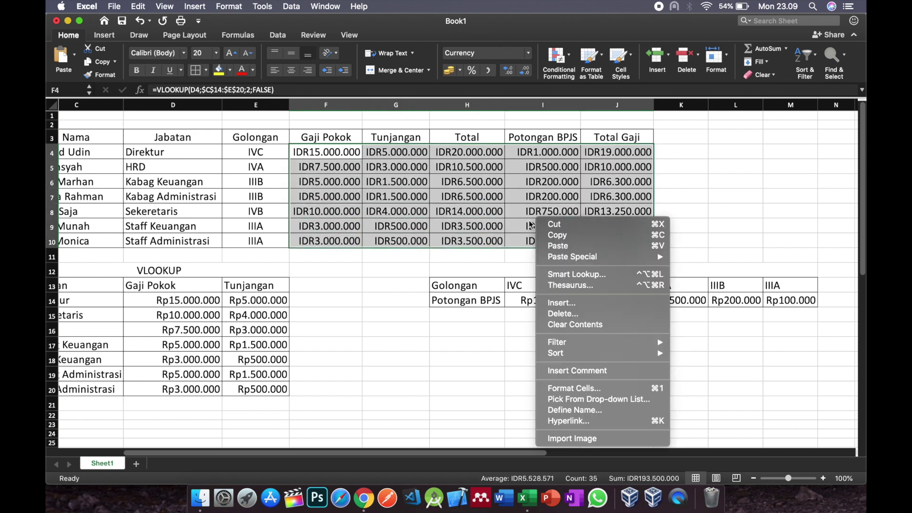
left_click(556, 389)
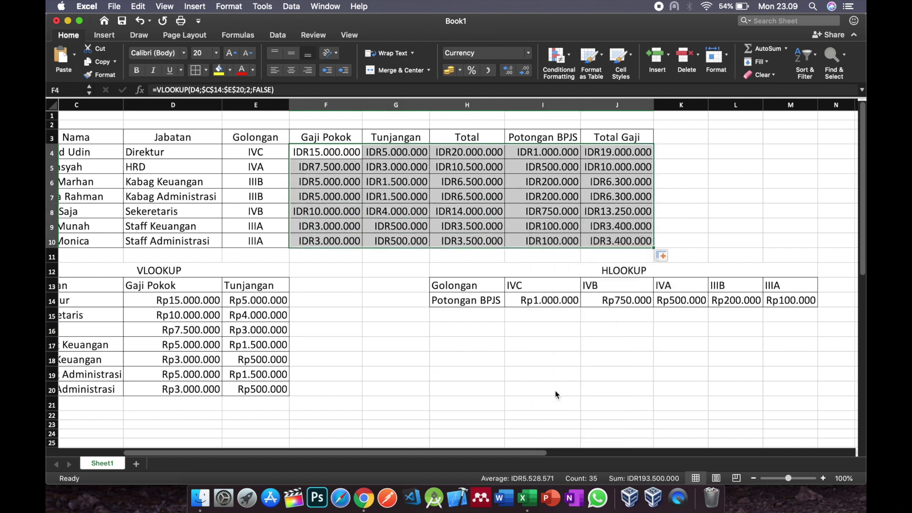
left_click(419, 322)
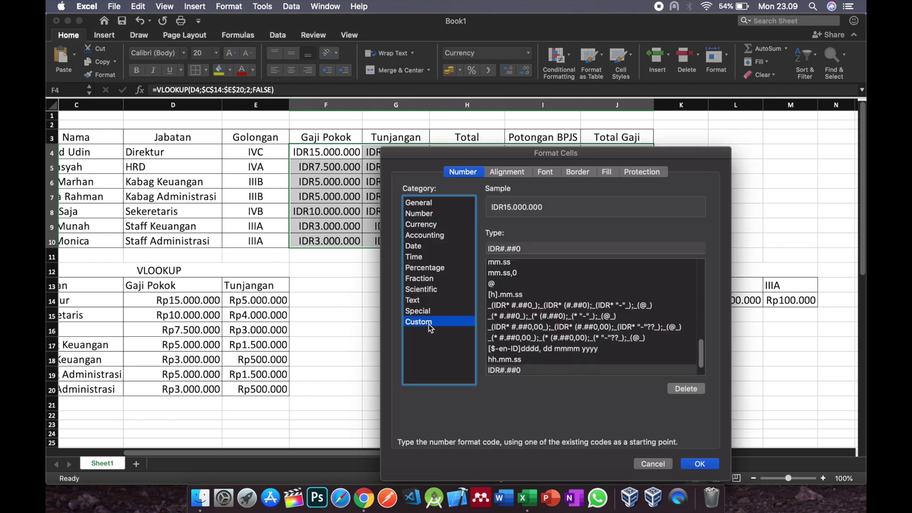
left_click(499, 249)
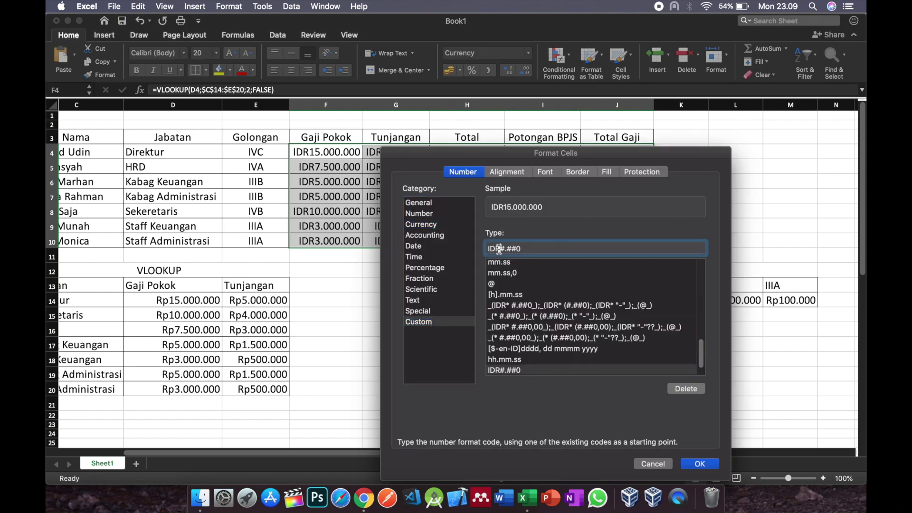
scroll(507, 268, "up", 10)
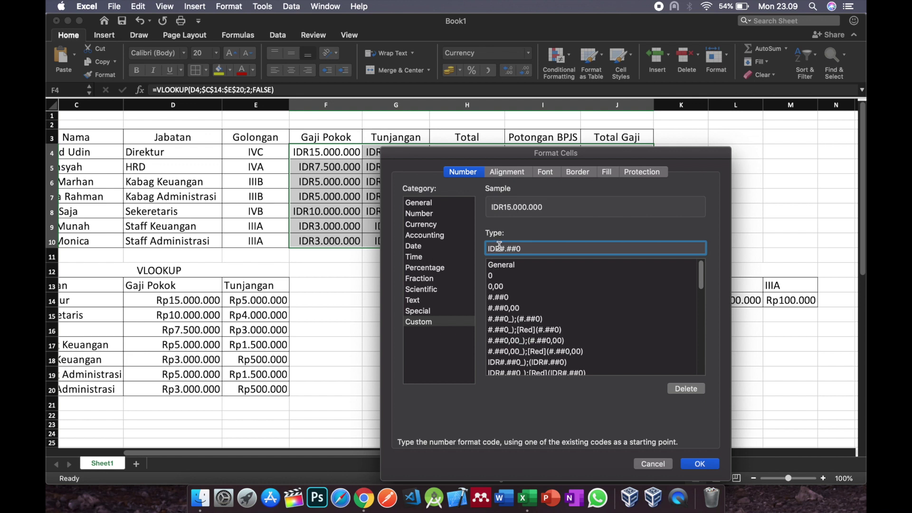
scroll(516, 304, "down", 4)
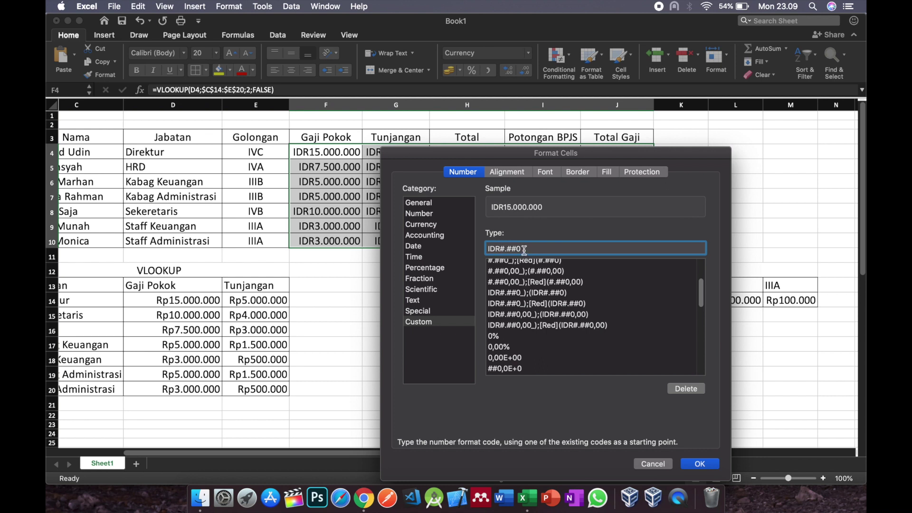
key("BackSpace")
key("BackSpace")
key("BackSpace")
type("Rp")
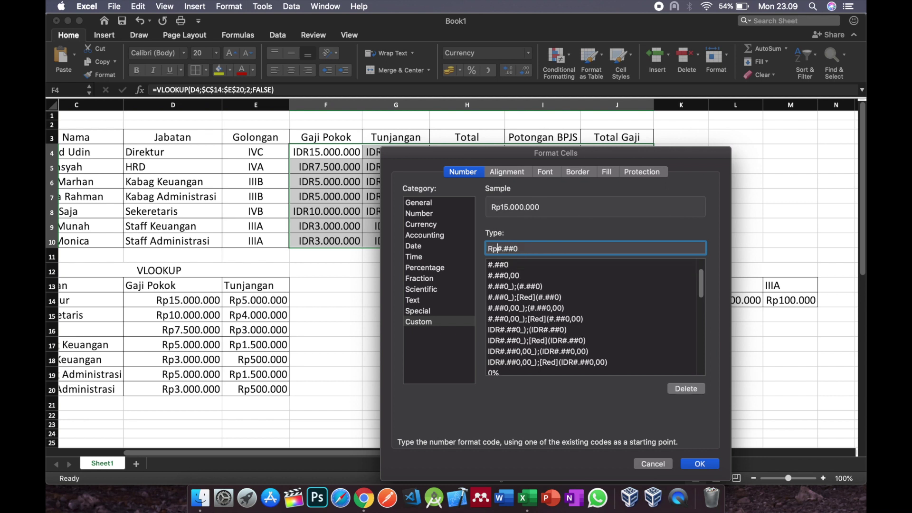
left_click(699, 464)
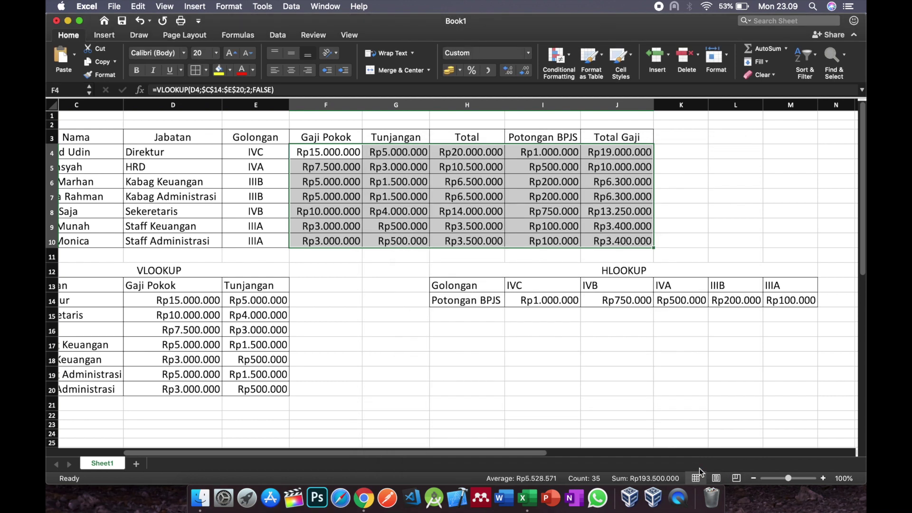
left_click(557, 373)
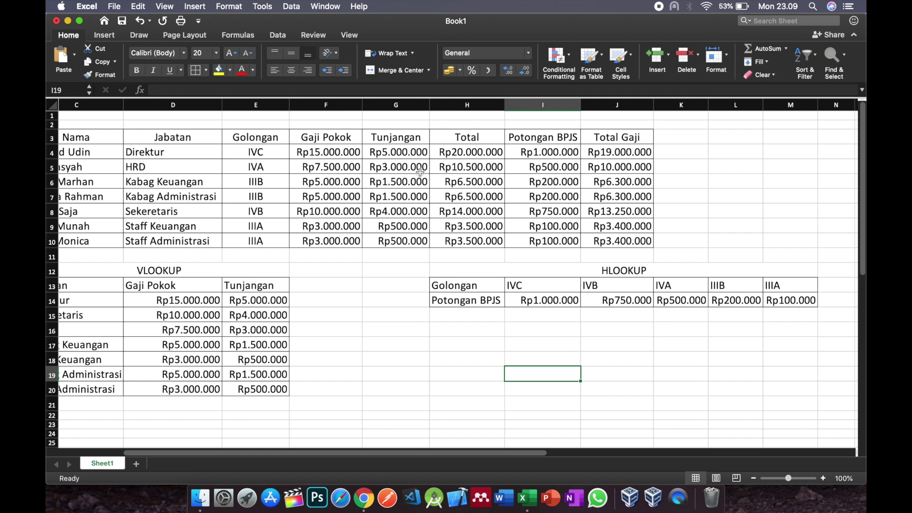
Narrow the Gaji Pokok column F until its amounts no longer fit, and widen it again to fit them
left_click_drag(362, 105, 326, 104)
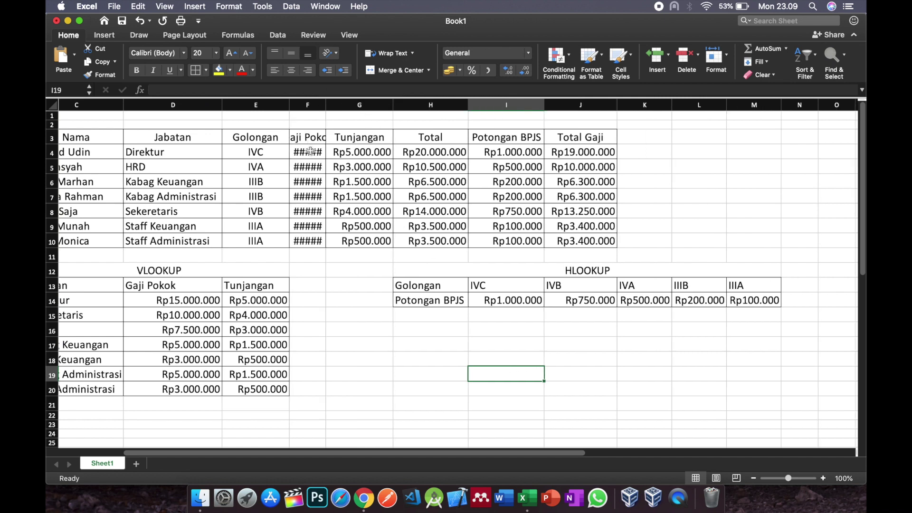
left_click(310, 153)
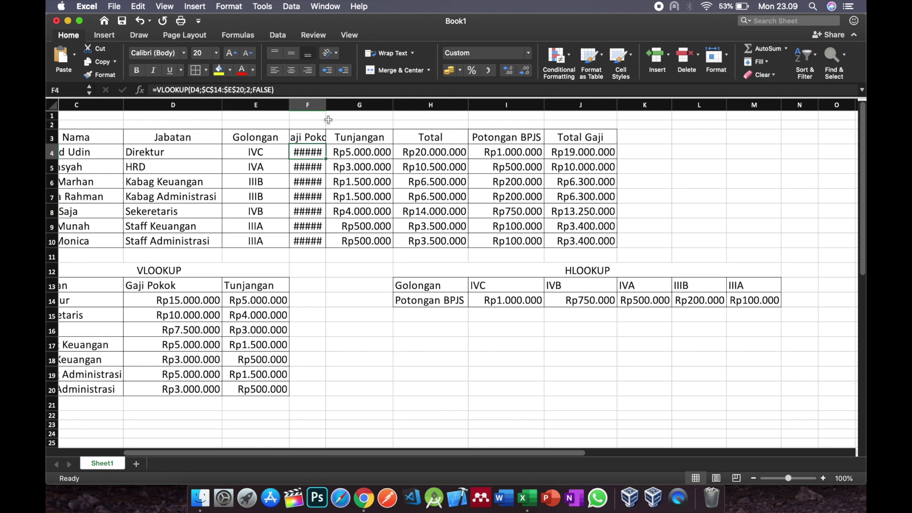
left_click_drag(325, 108, 365, 108)
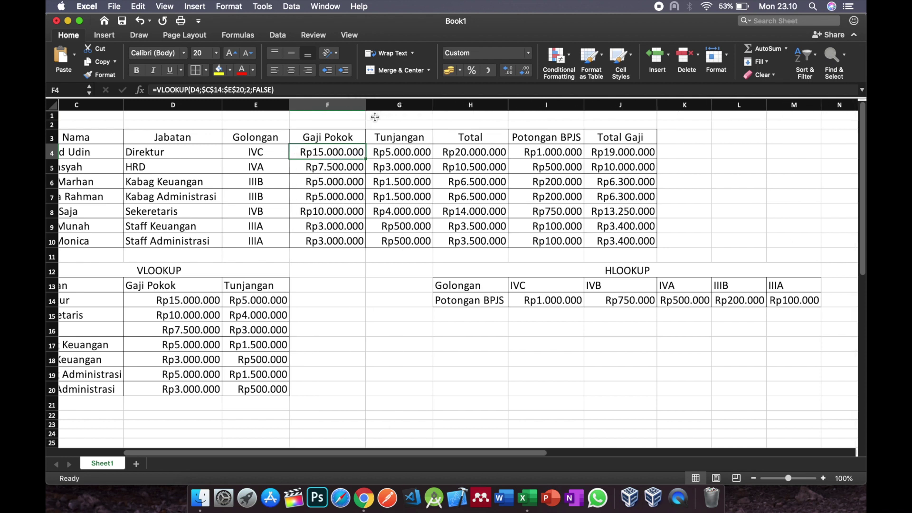
scroll(304, 253, "left", 2)
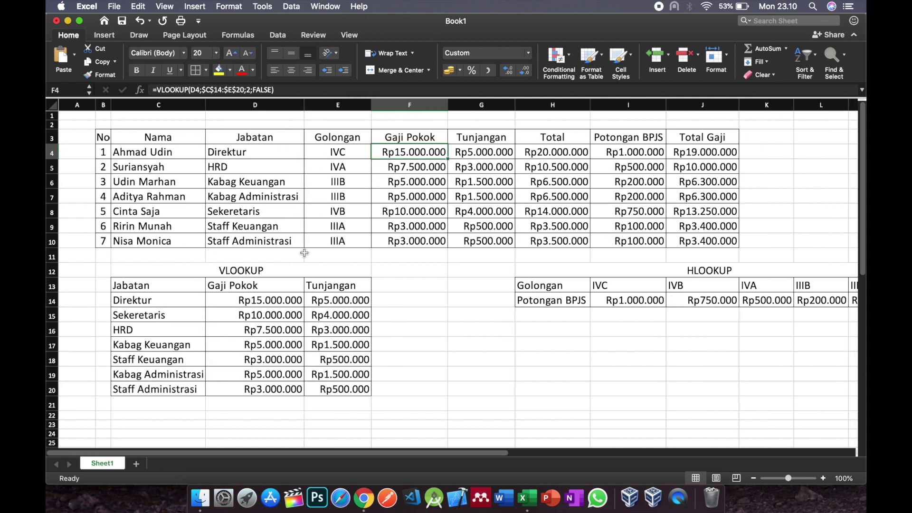